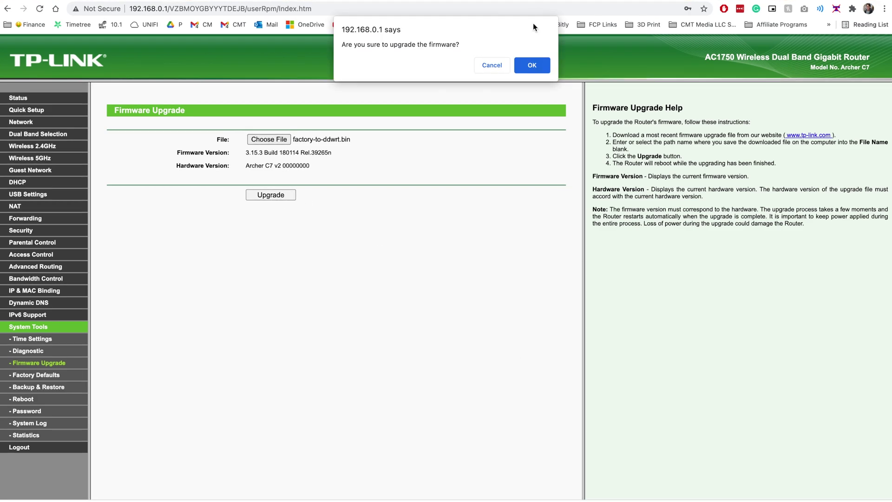
Confirm the factory-to-ddwrt.bin firmware upgrade, which the router rejects with error 18005.
click(530, 65)
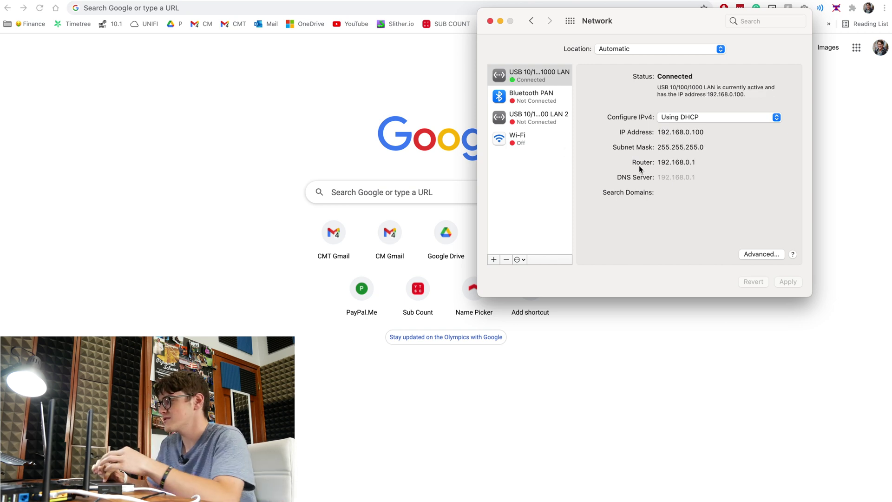
Focus the browser address bar to enter the router's address.
click(269, 12)
Log in to the router admin at 192.168.0.1 with the default username and password.
text(192.168.0.1)
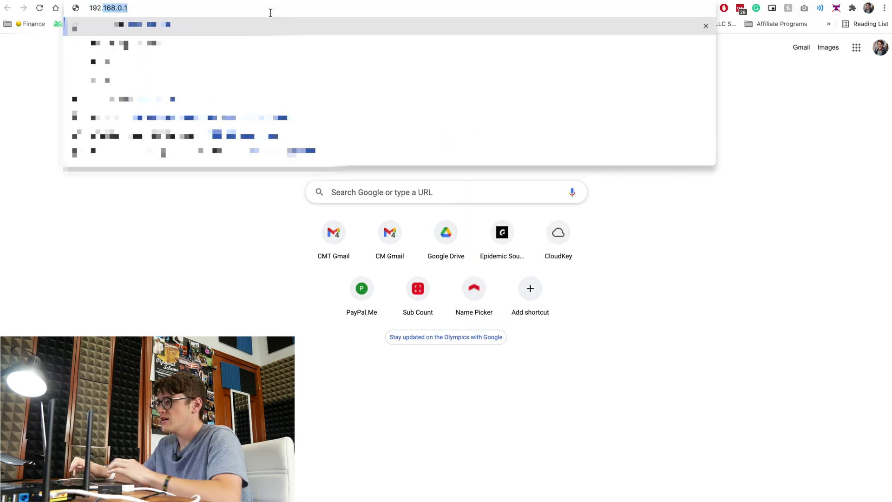
key(Return)
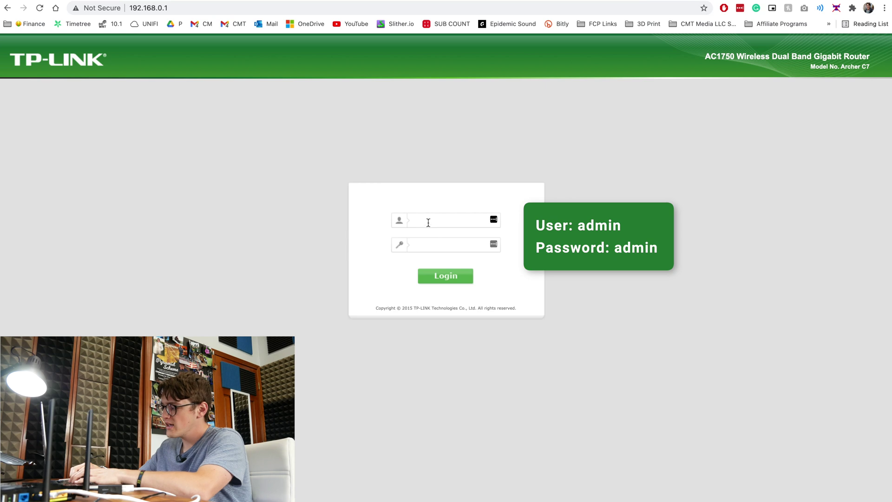
text(admin)
key(Tab)
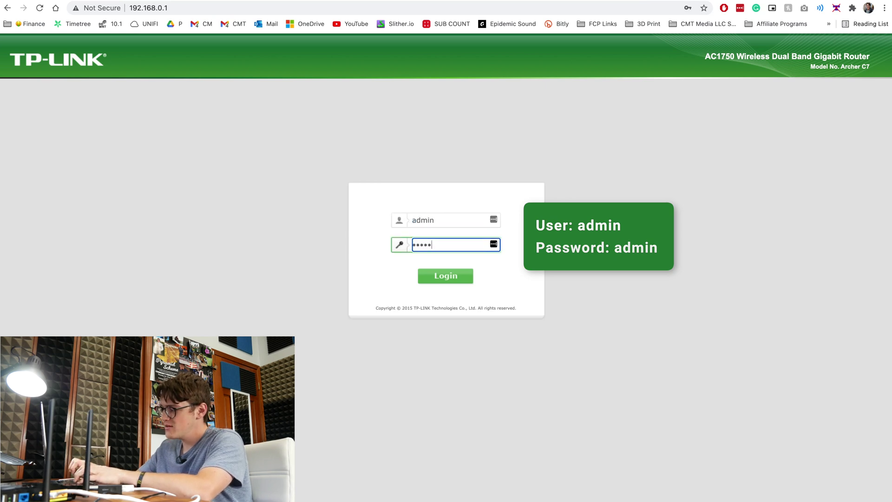
text(admin)
key(Return)
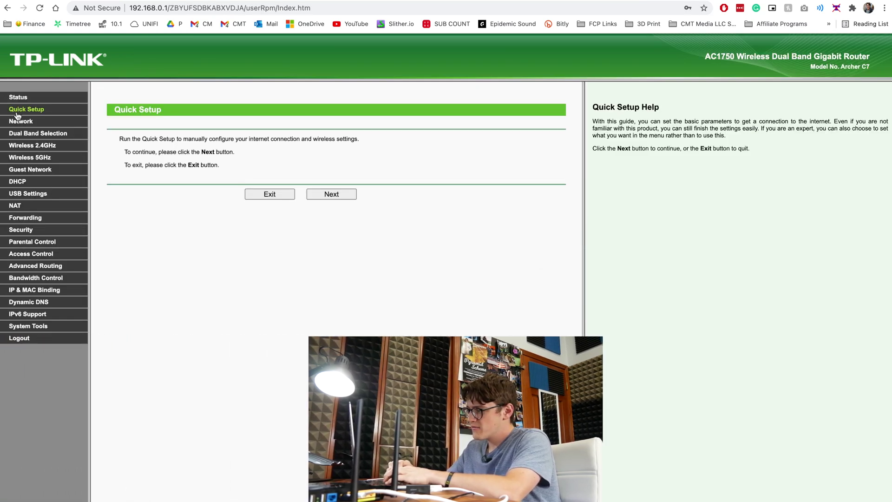
Check the Status page showing firmware 3.15.3 Build 180114 on Archer C7 v2 hardware.
click(18, 97)
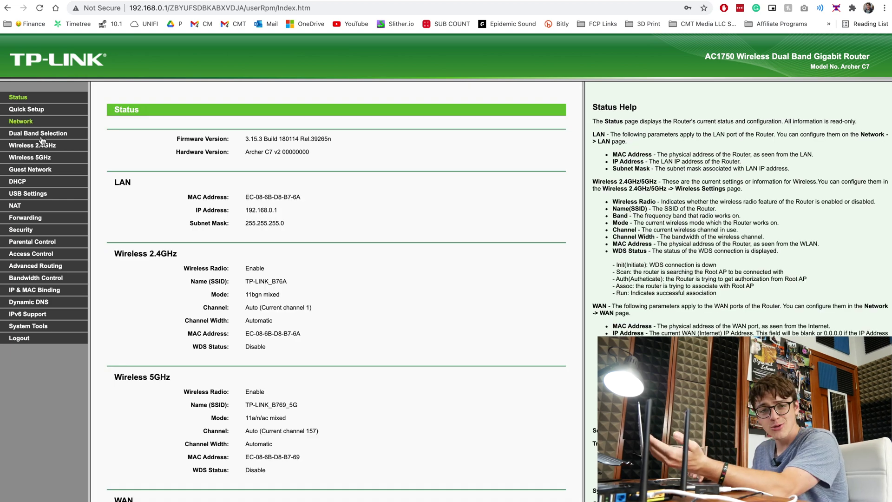
click(38, 254)
click(35, 338)
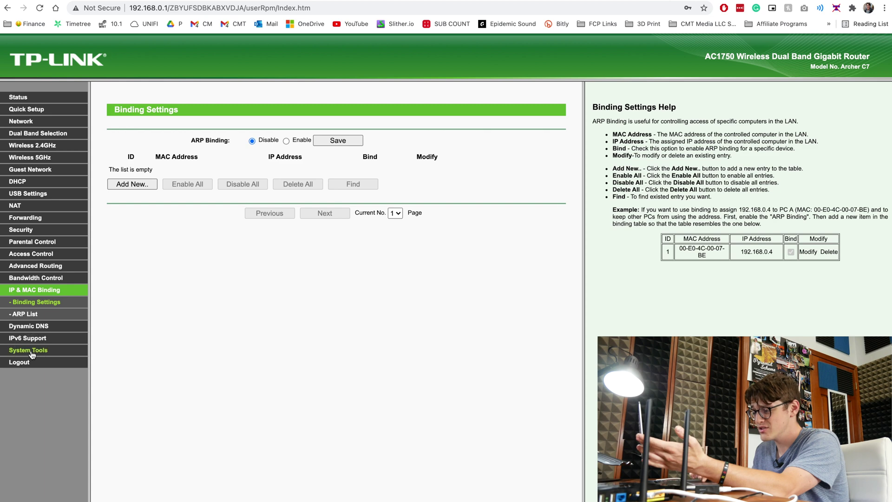
click(31, 351)
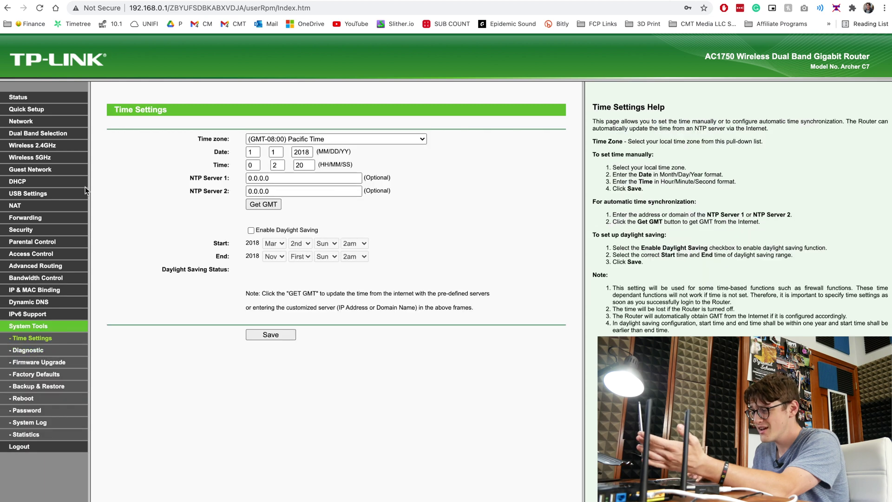
click(19, 95)
scroll(262, 143, up, 5)
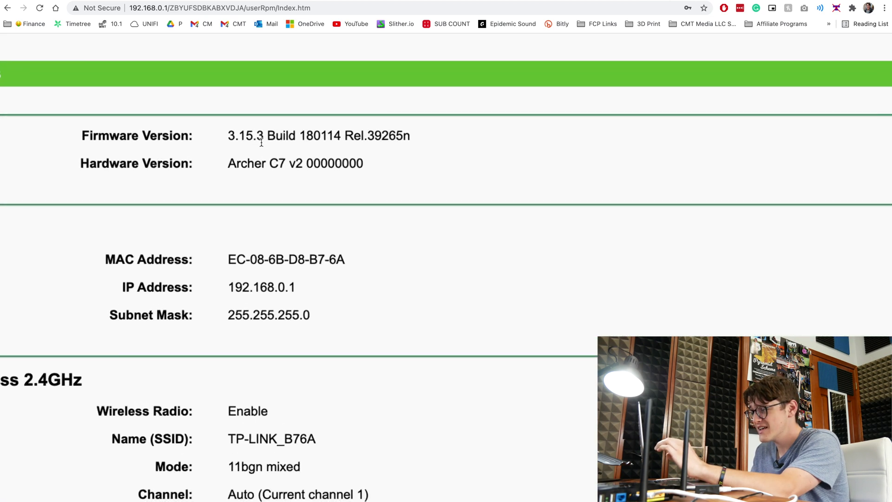
scroll(155, 129, up, 3)
scroll(155, 129, up, 1)
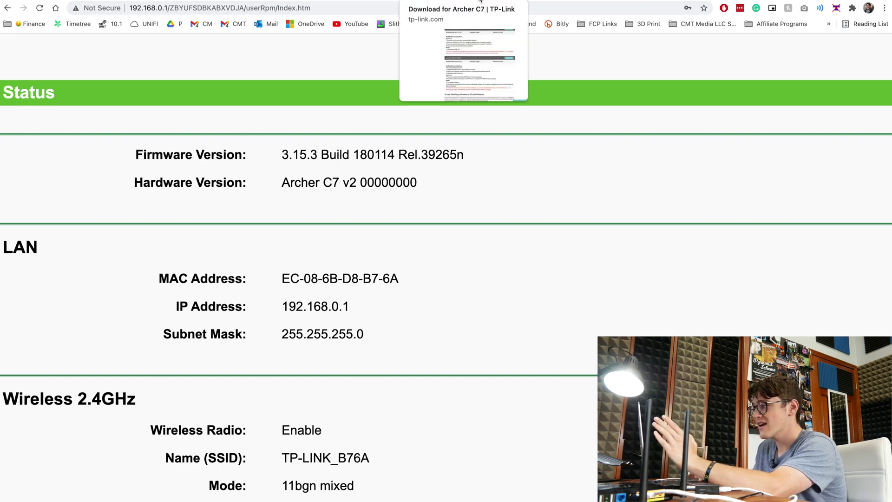
click(480, 1)
Scroll the Archer C7 V2 firmware list: 180114 newest, then 170525 and 160719.
scroll(467, 352, up, 15)
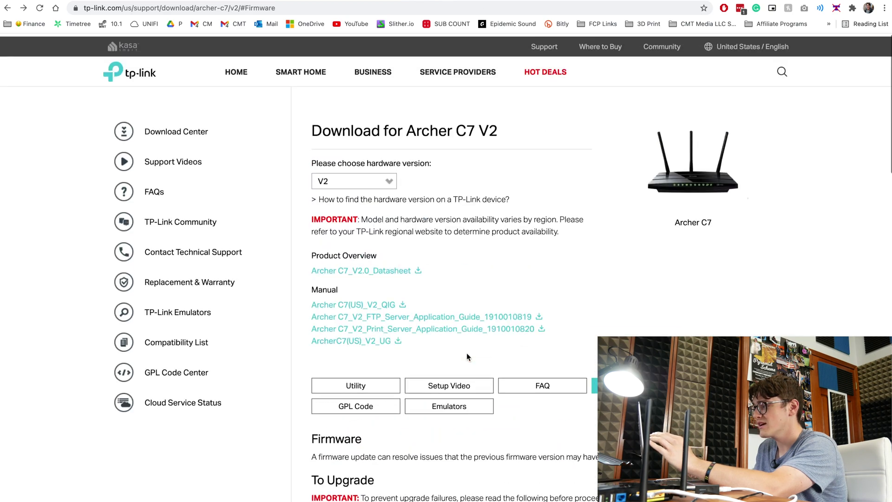
scroll(466, 353, down, 5)
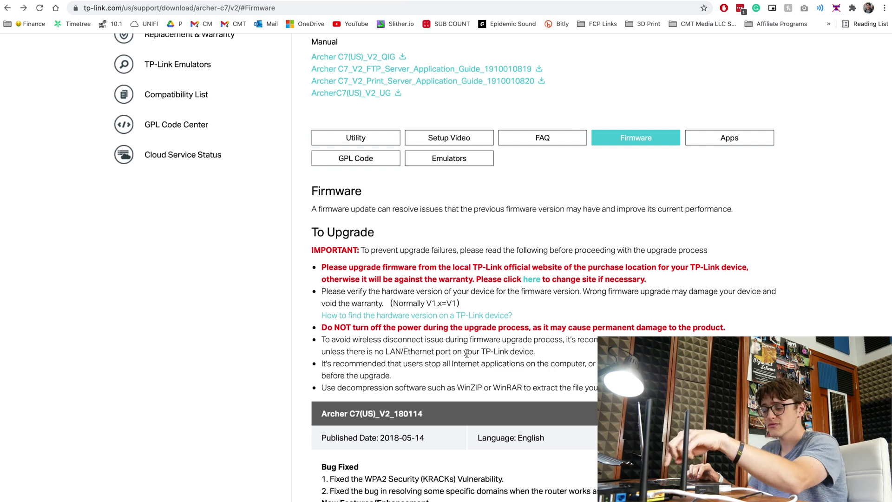
scroll(467, 353, down, 5)
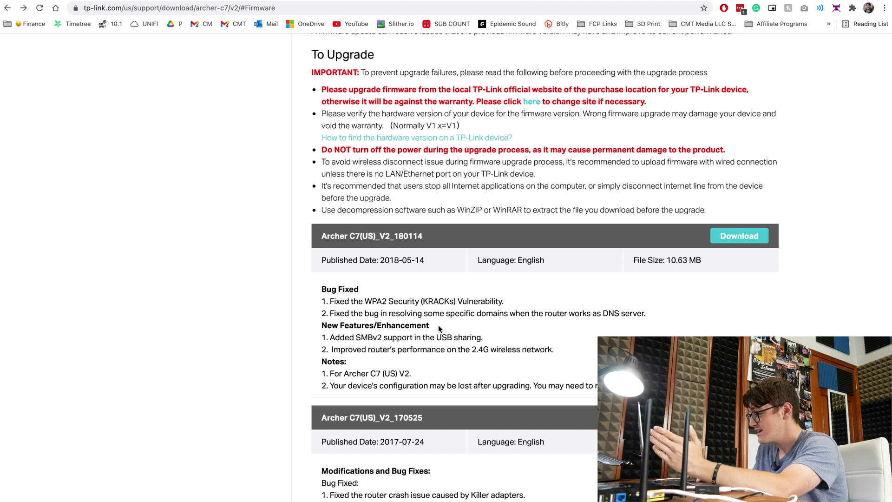
scroll(439, 329, down, 1)
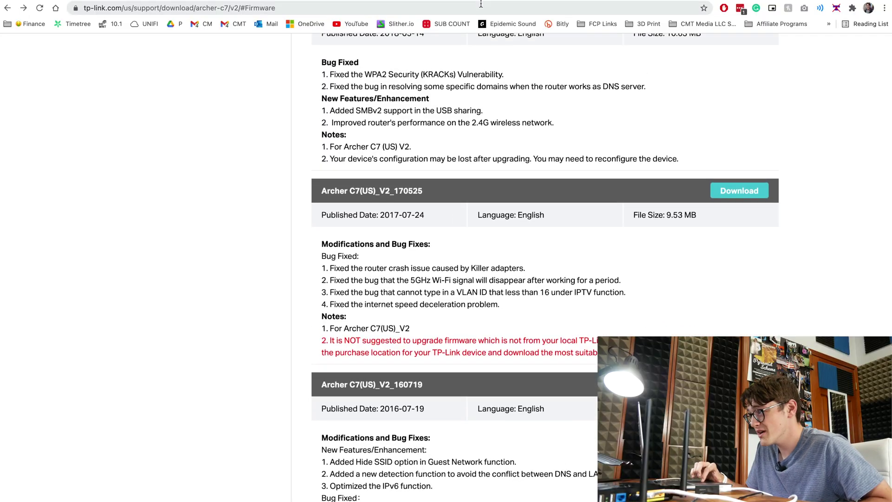
Search the DD-WRT router database for 'arch' and open the Archer C7 (AC1750) 2.x entry.
key(ctrl+Tab)
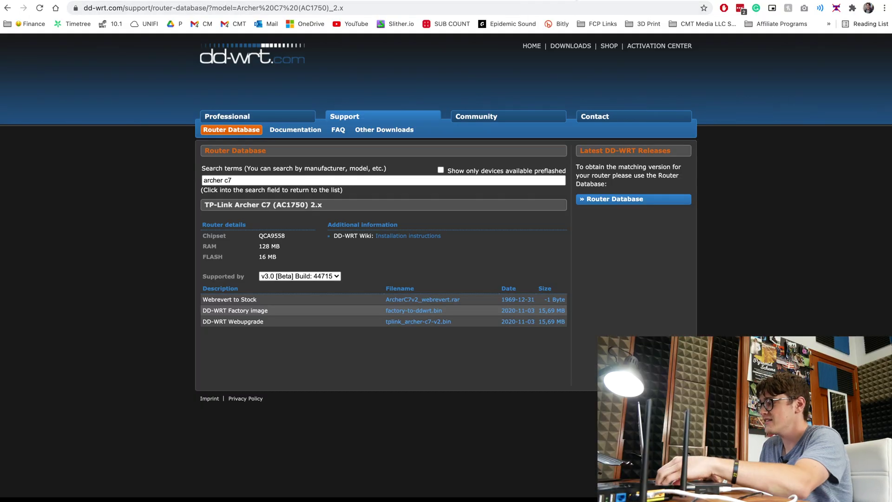
click(280, 180)
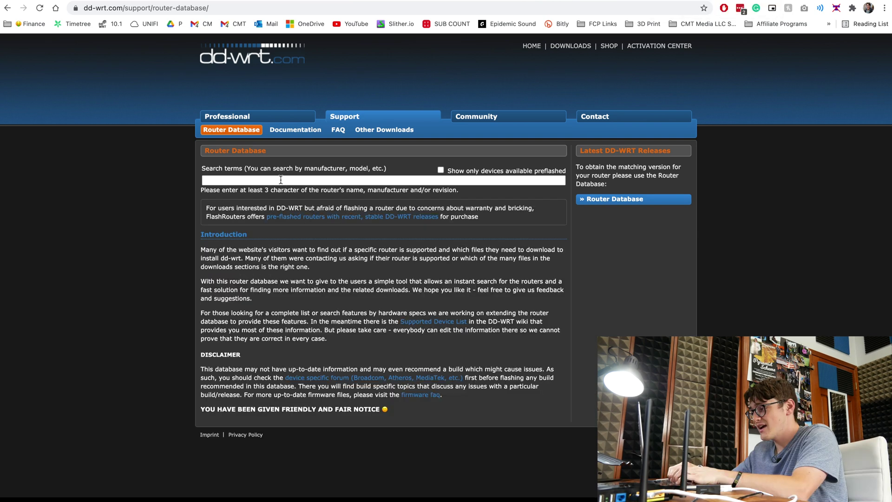
text(archer c7)
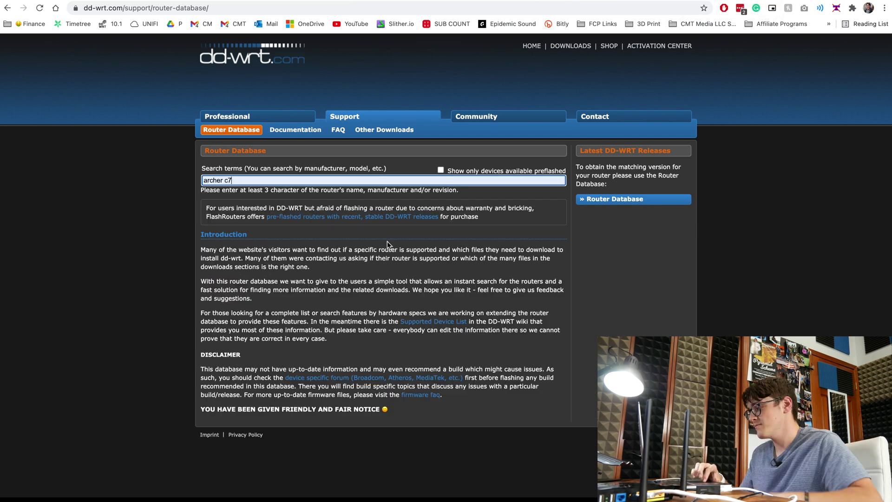
click(425, 220)
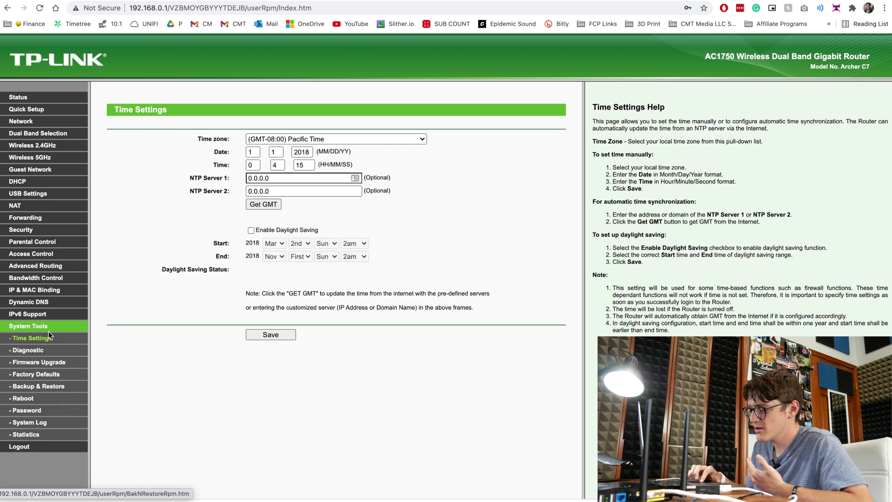
click(38, 362)
Choose factory-to-ddwrt.bin from Downloads and retry the upgrade, failing again with error 18005.
click(261, 144)
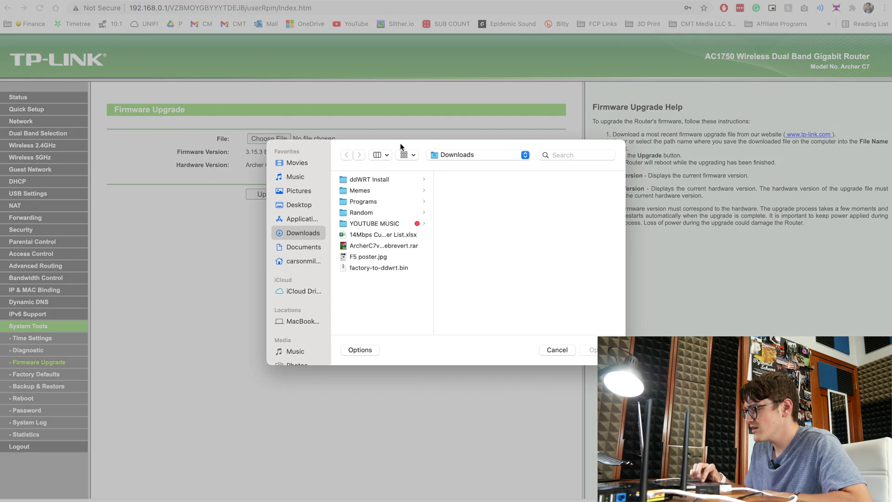
click(402, 272)
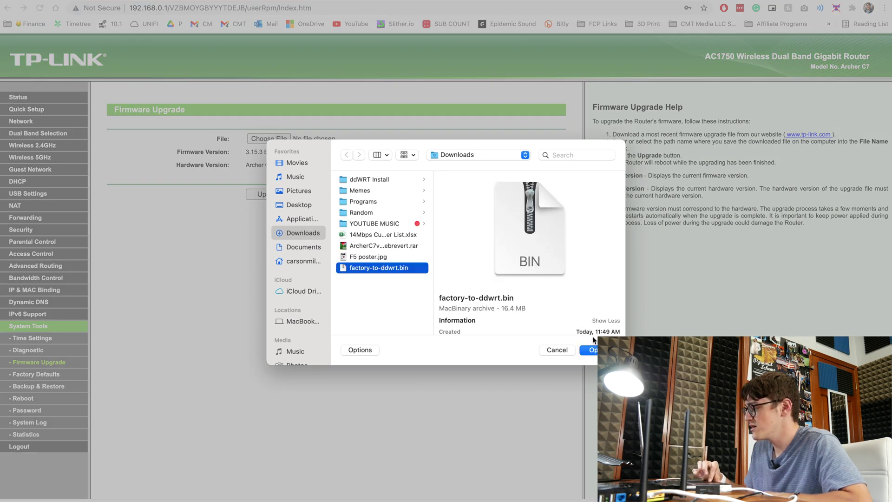
click(593, 349)
click(283, 200)
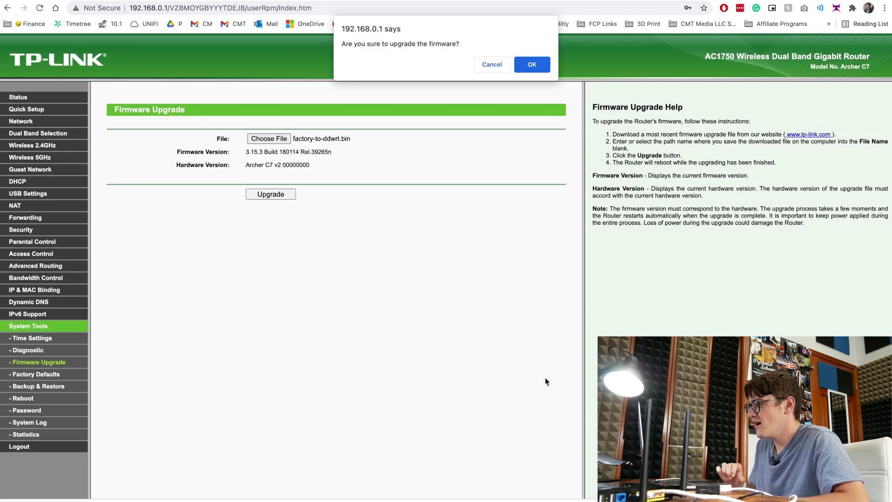
click(527, 69)
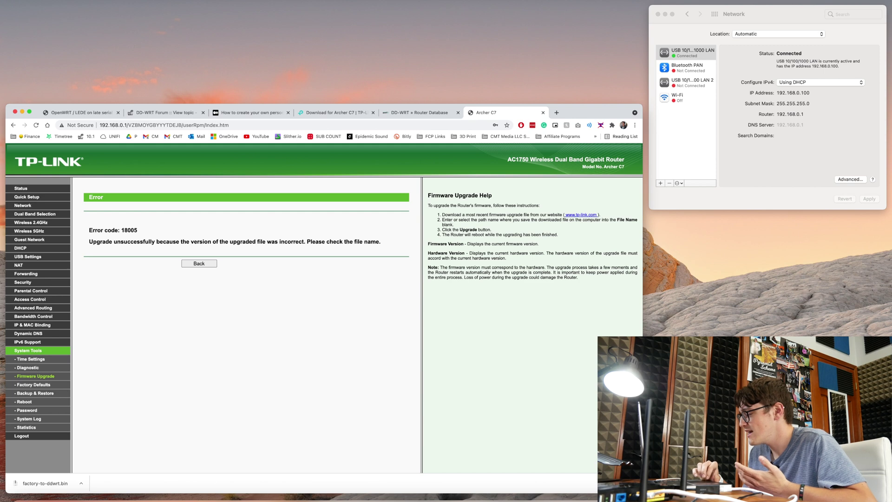
click(607, 493)
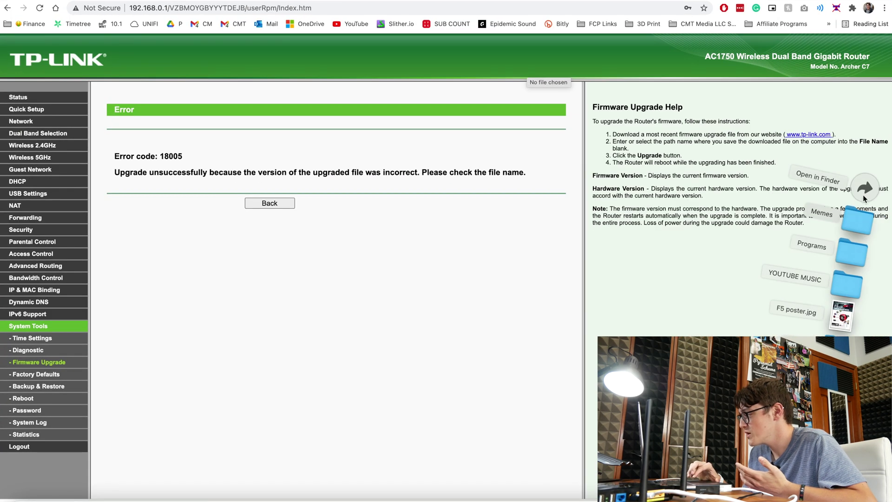
Rename factory-to-ddwrt.bin to factory.bin in the Finder Downloads folder.
click(863, 194)
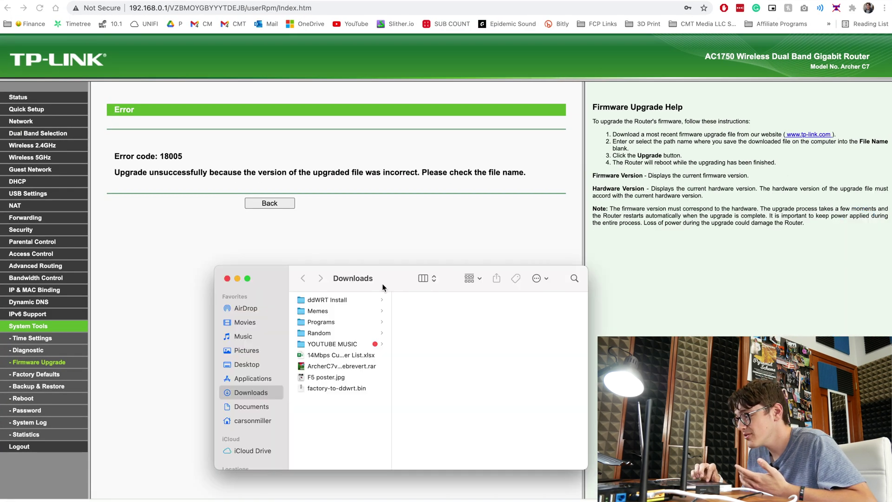
click(326, 391)
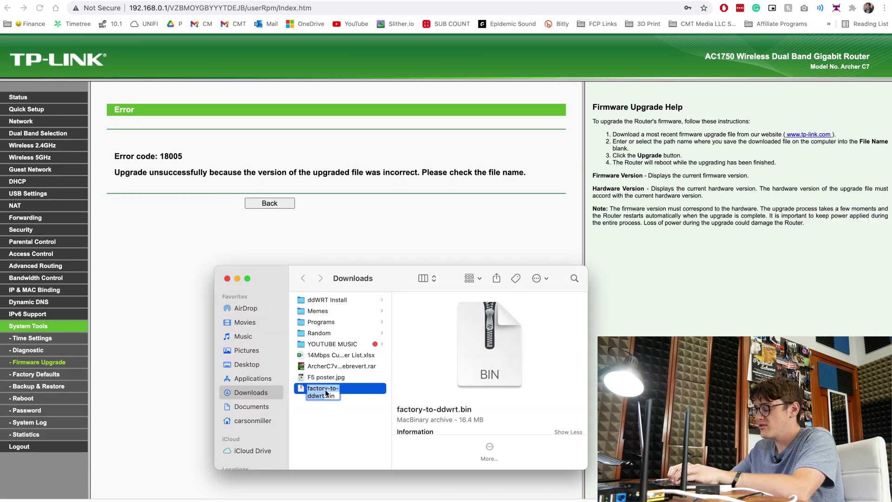
text(factory)
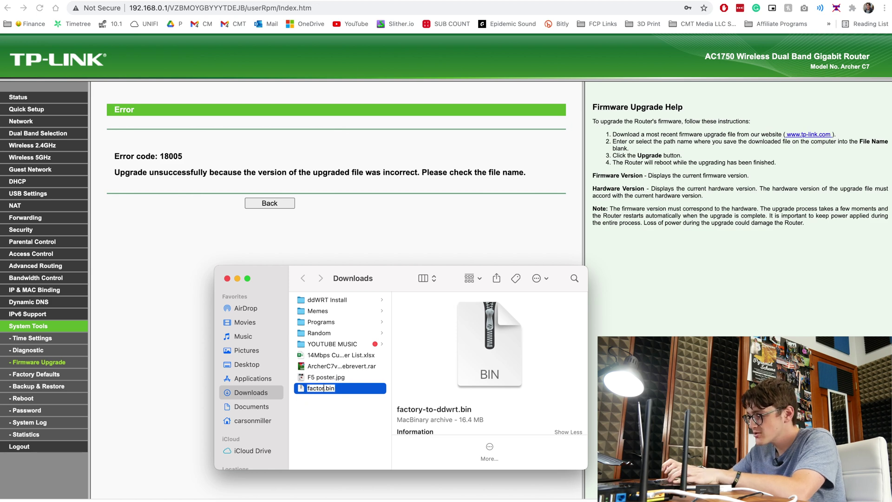
key(Return)
Flash factory.bin through the upgrade form, which fails with error 18005, then go back.
click(270, 203)
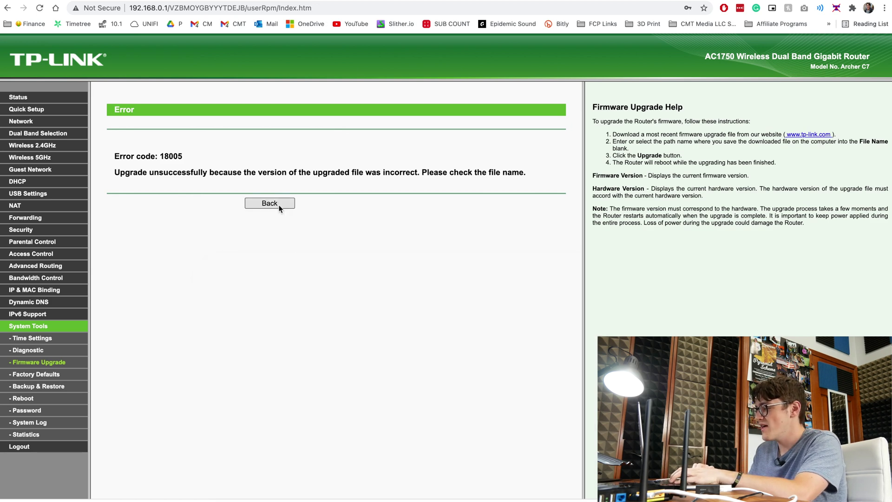
click(269, 138)
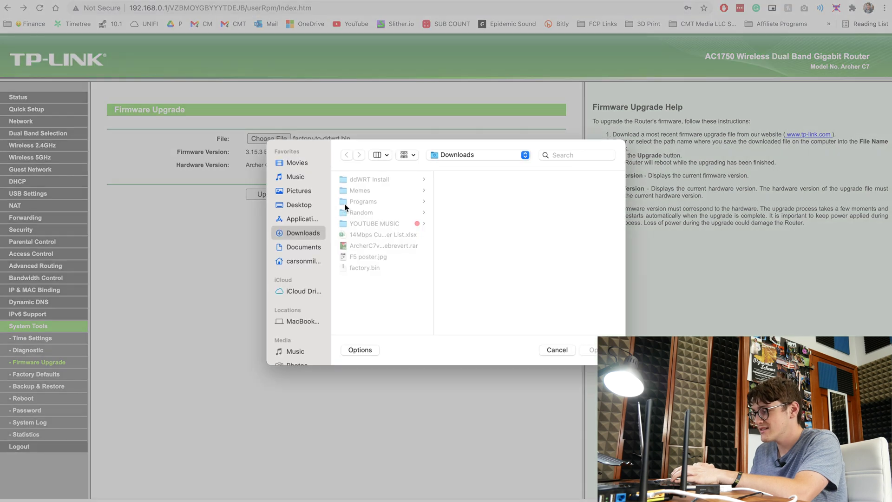
click(382, 269)
double_click(382, 268)
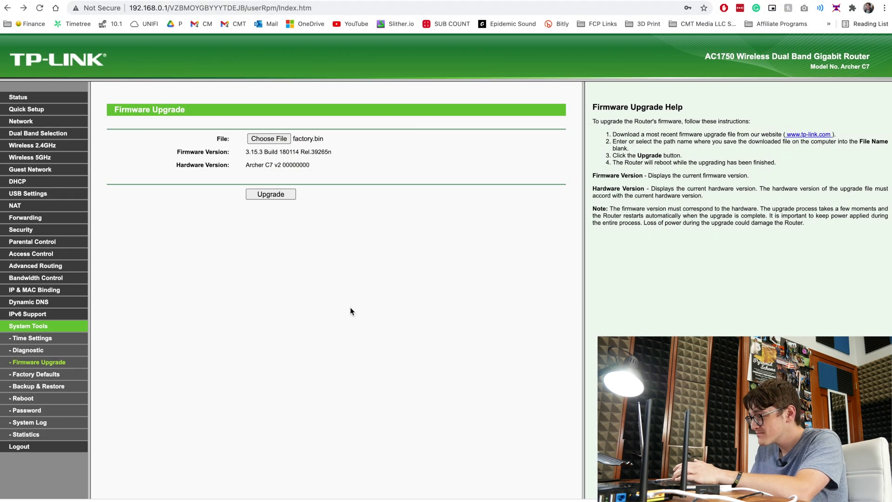
click(270, 193)
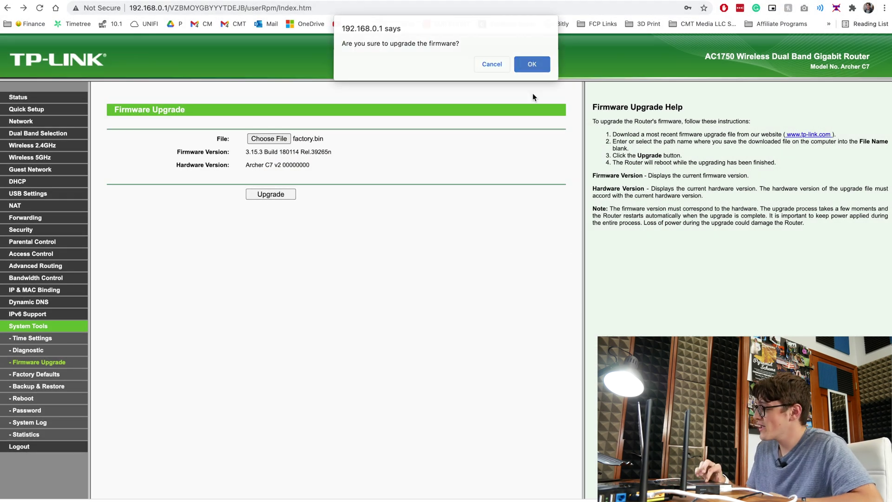
click(532, 65)
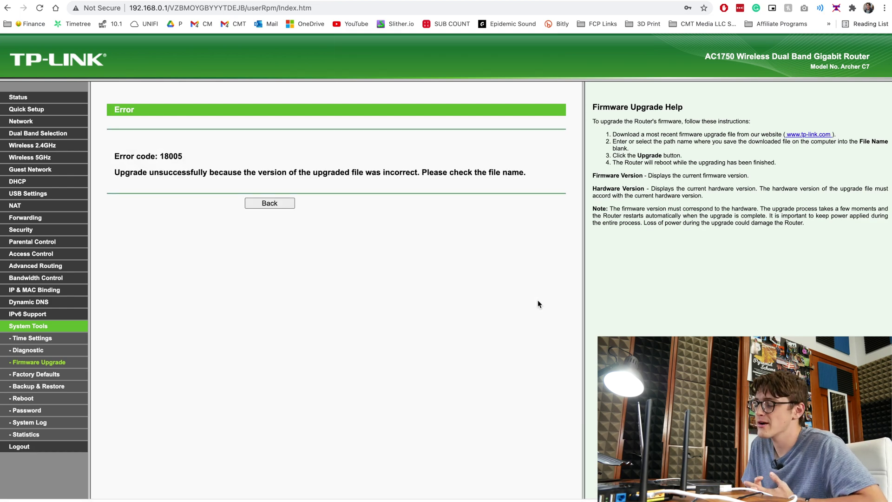
click(259, 204)
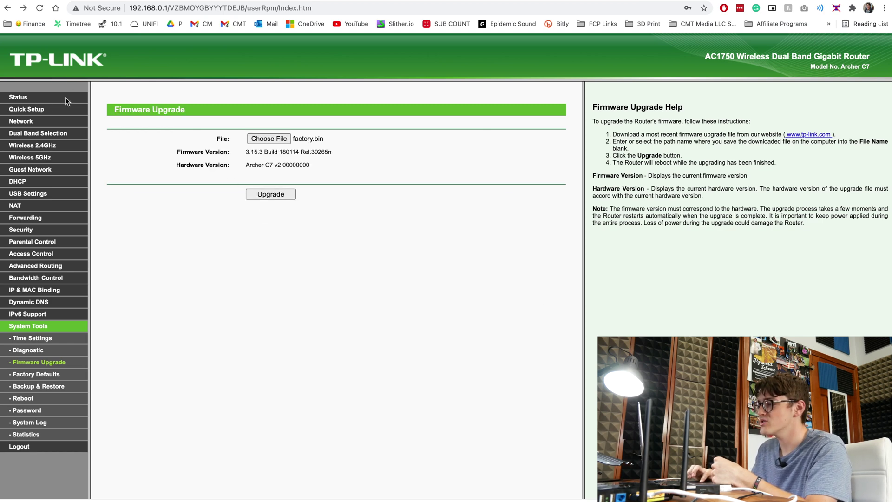
Check the router's status page, then return to the TP-Link firmware download page.
click(17, 97)
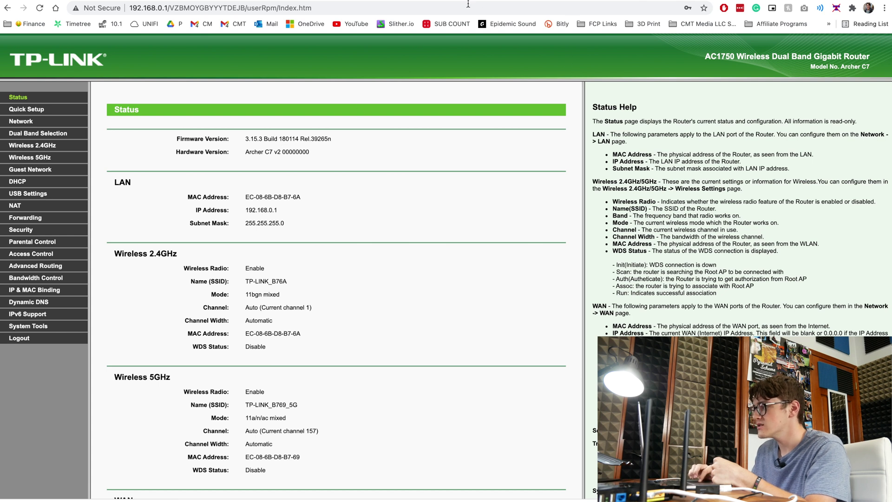
mouse_move(463, 1)
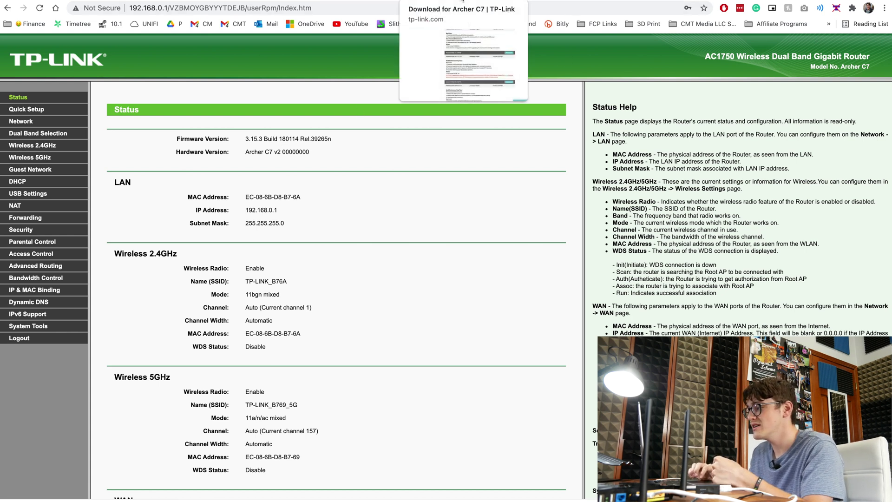
click(463, 1)
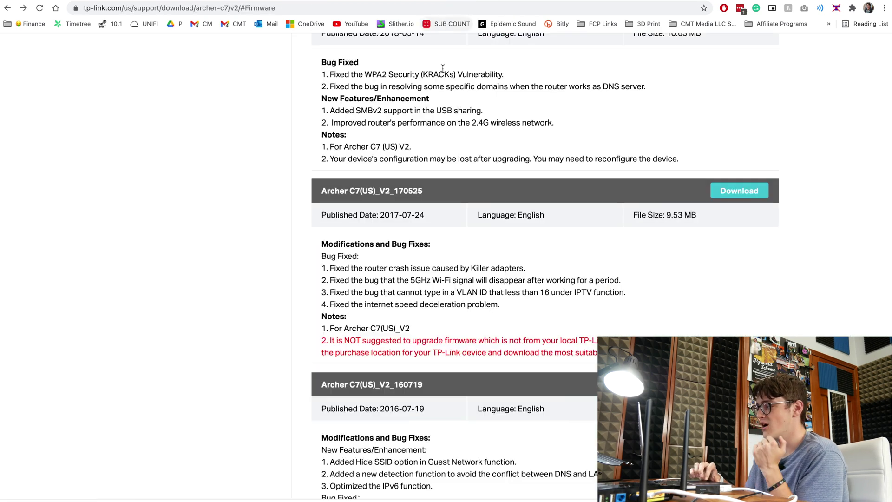
scroll(428, 215, up, 1)
scroll(428, 216, up, 4)
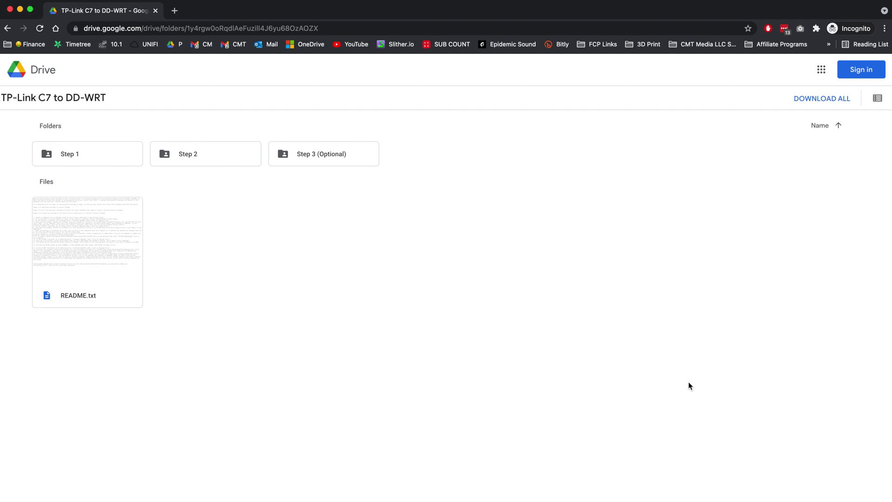
Browse the Step 1, Step 2 and Step 3 (Optional) Drive folders and preview README.txt.
double_click(107, 158)
click(93, 99)
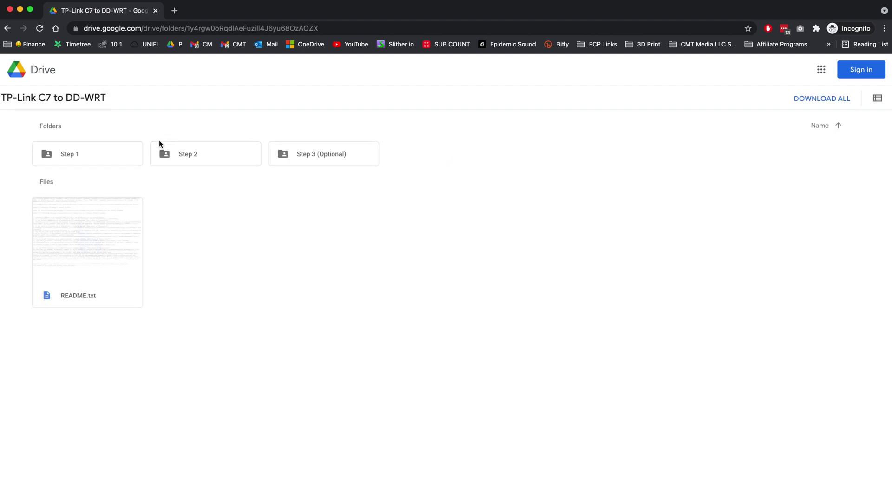
double_click(207, 158)
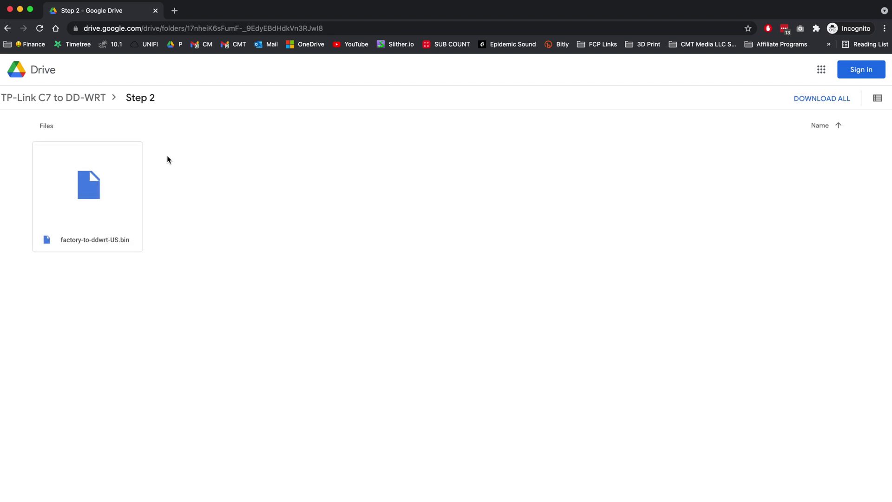
click(71, 104)
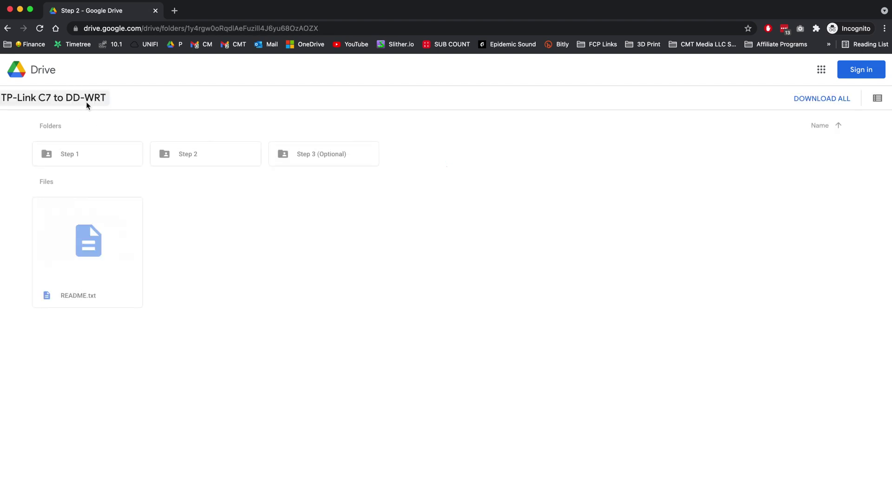
double_click(297, 149)
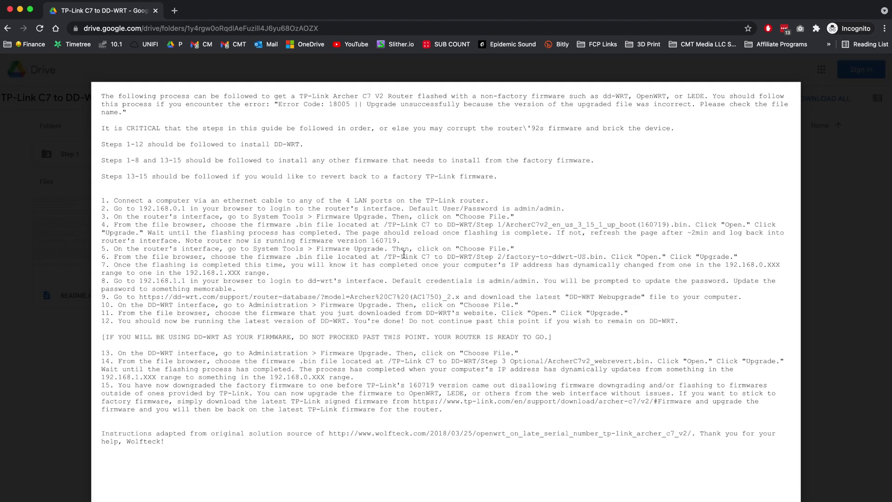
click(805, 354)
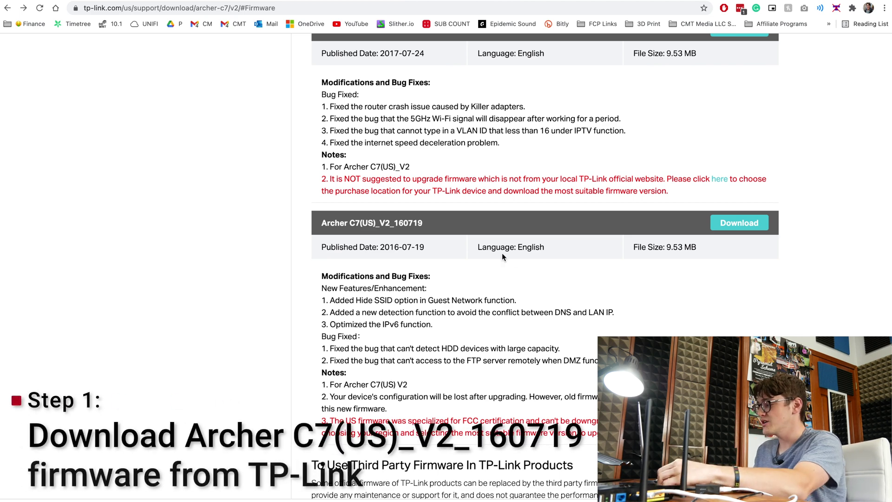
Read the US firmware downgrade note and download the Archer C7(US)_V2_160719 firmware.
scroll(479, 299, down, 1)
scroll(479, 299, down, 2)
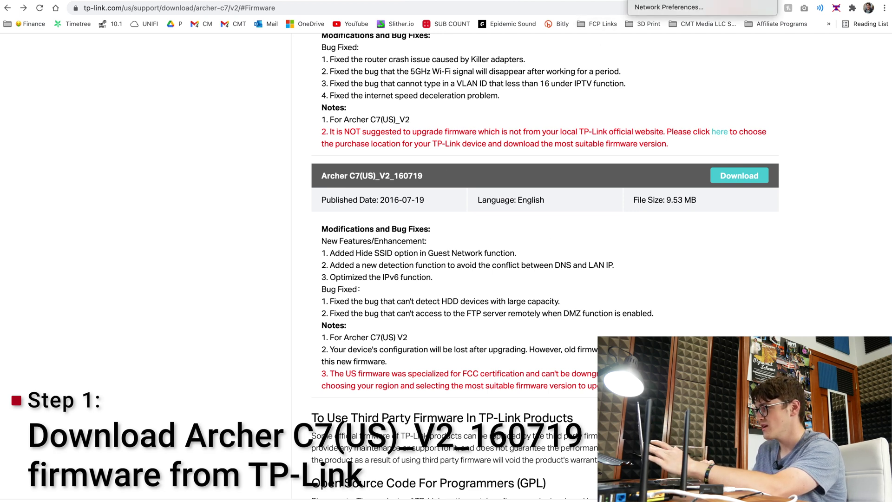
click(641, 0)
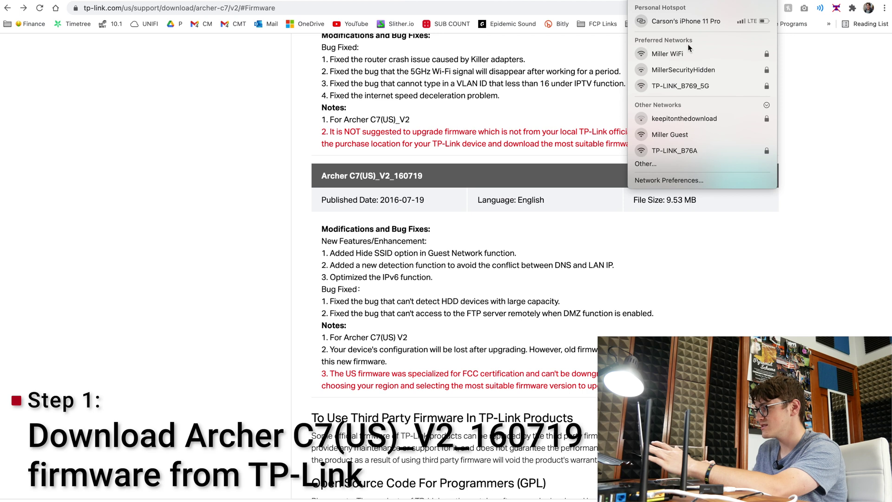
click(568, 286)
scroll(568, 288, down, 3)
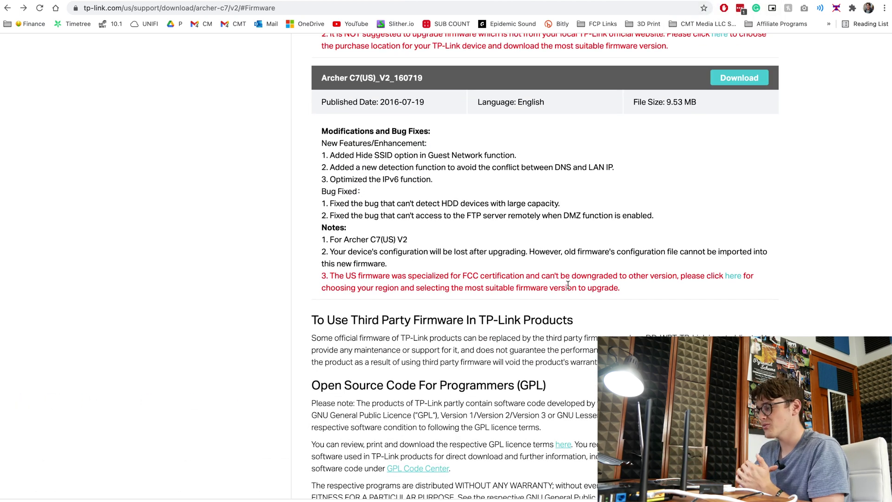
drag(324, 273, 576, 296)
click(447, 274)
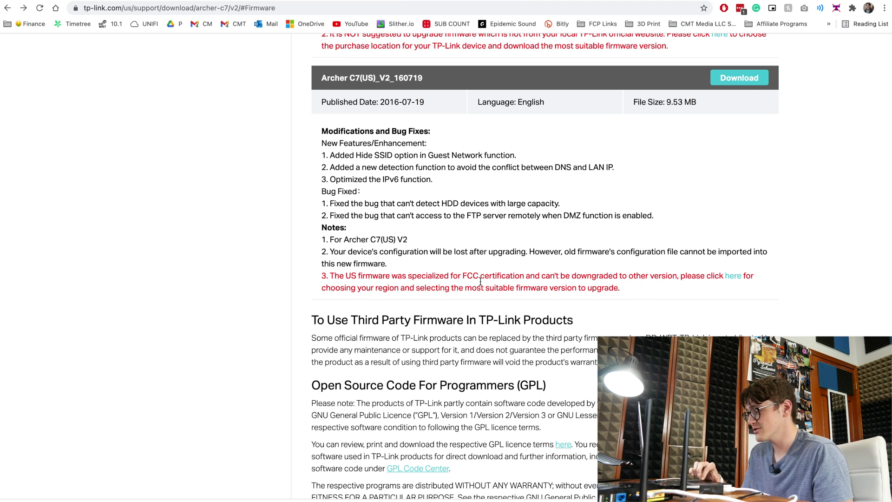
scroll(609, 289, up, 1)
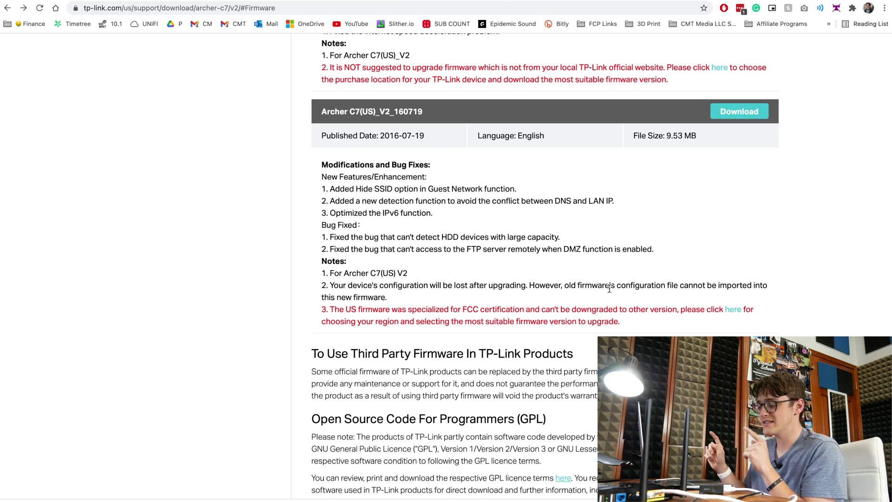
click(741, 111)
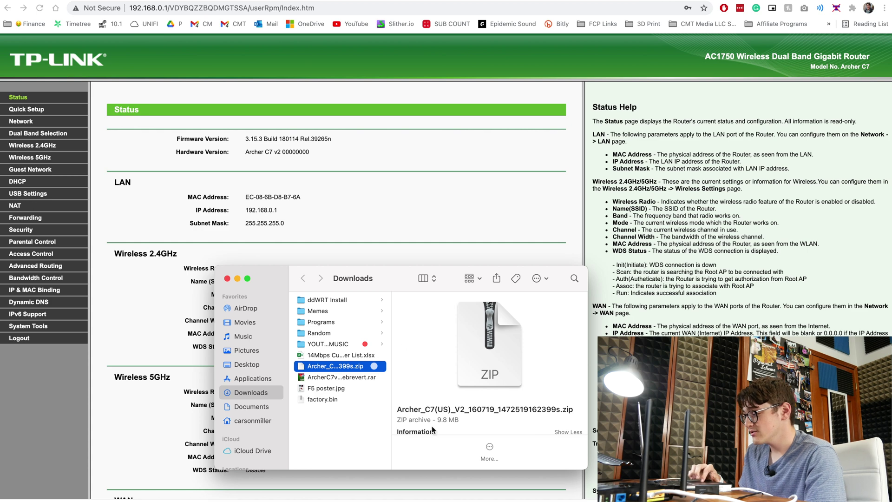
Unzip the Archer_C7 firmware zip and select ArcherC7v2_en_us_3_15_1_up_boot(160719).bin.
double_click(340, 371)
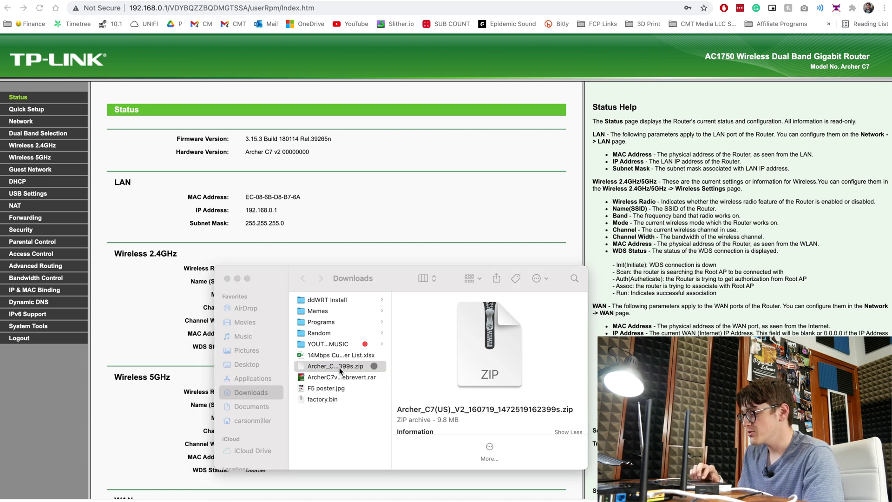
click(364, 300)
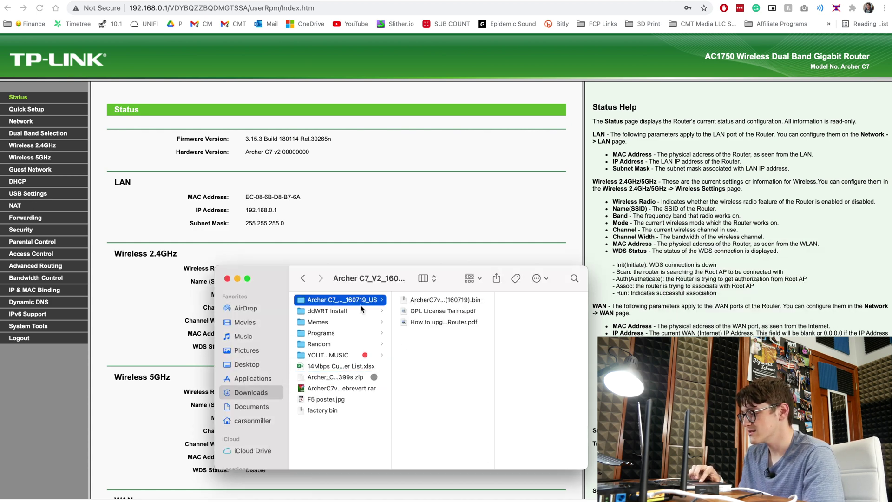
click(457, 303)
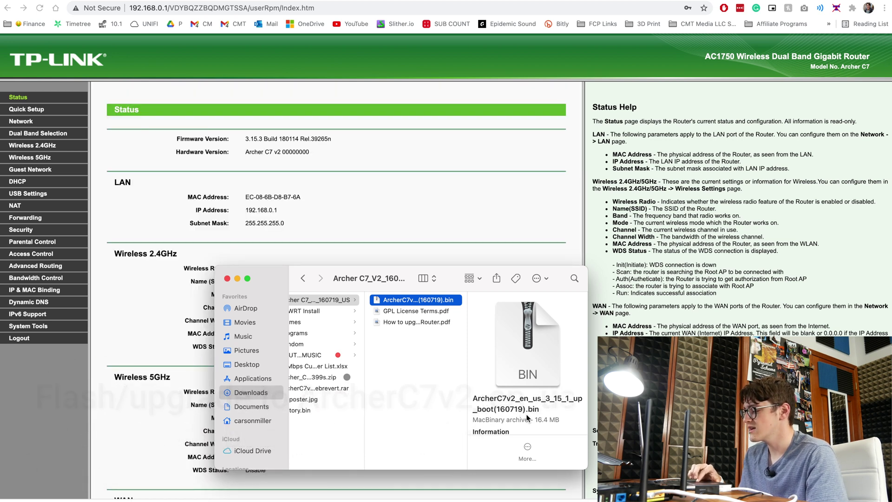
Load the extracted ArcherC7v2 160719 .bin under System Tools > Firmware Upgrade and confirm the upgrade.
click(373, 177)
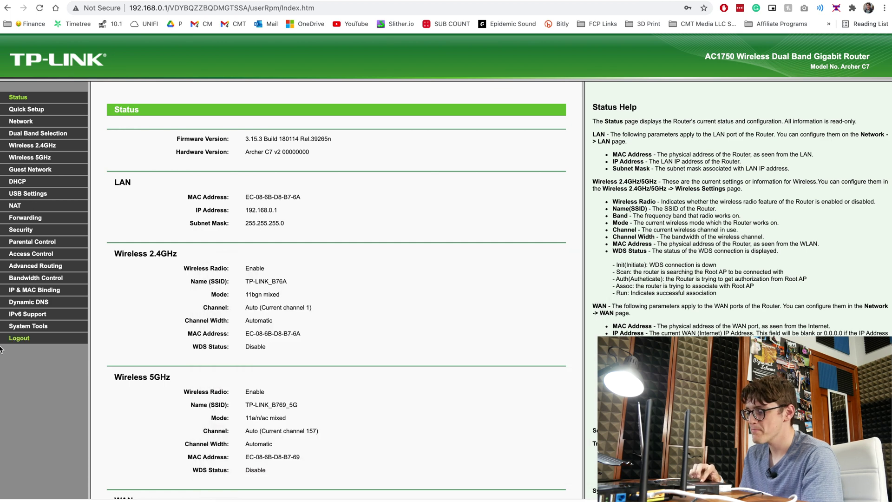
click(34, 326)
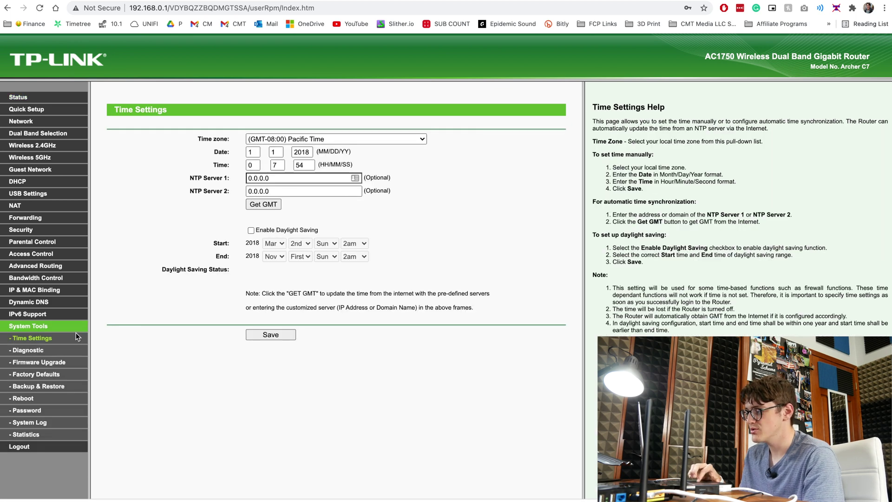
click(43, 366)
click(284, 140)
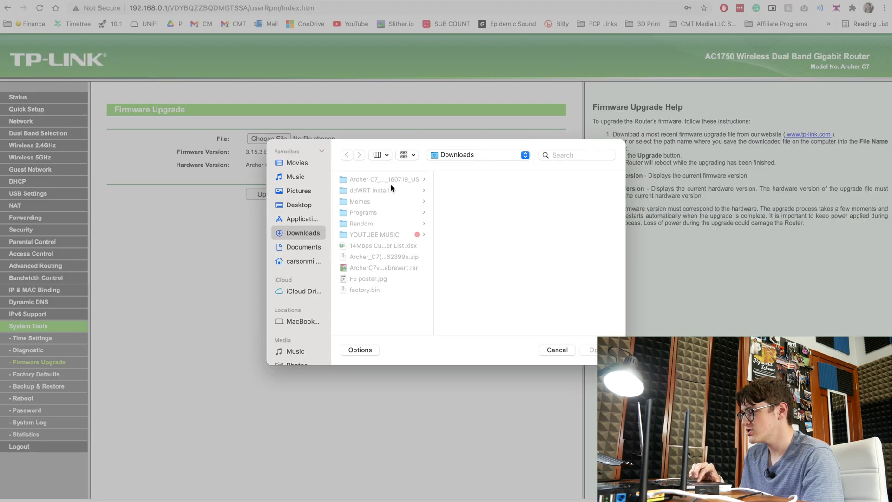
click(386, 180)
click(470, 180)
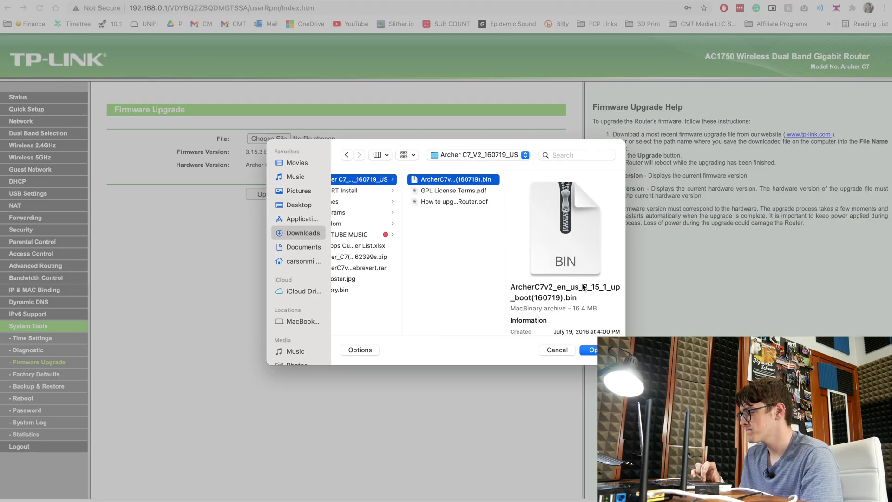
click(590, 350)
click(276, 195)
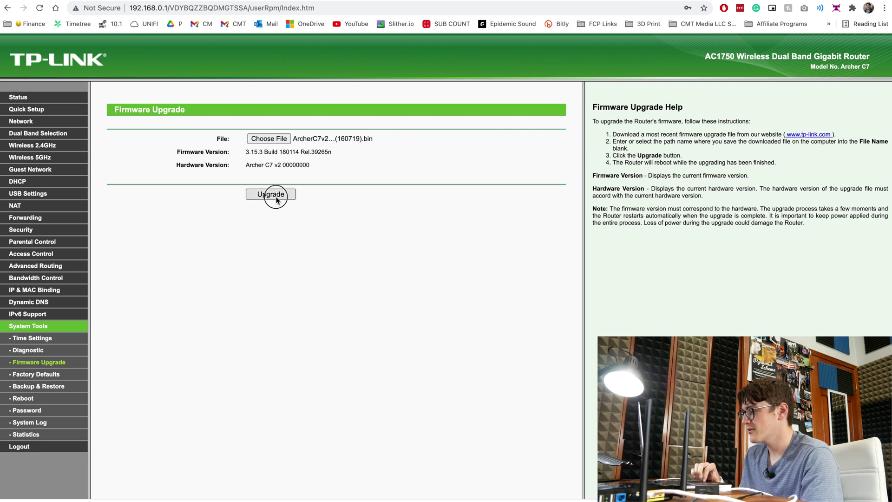
click(532, 65)
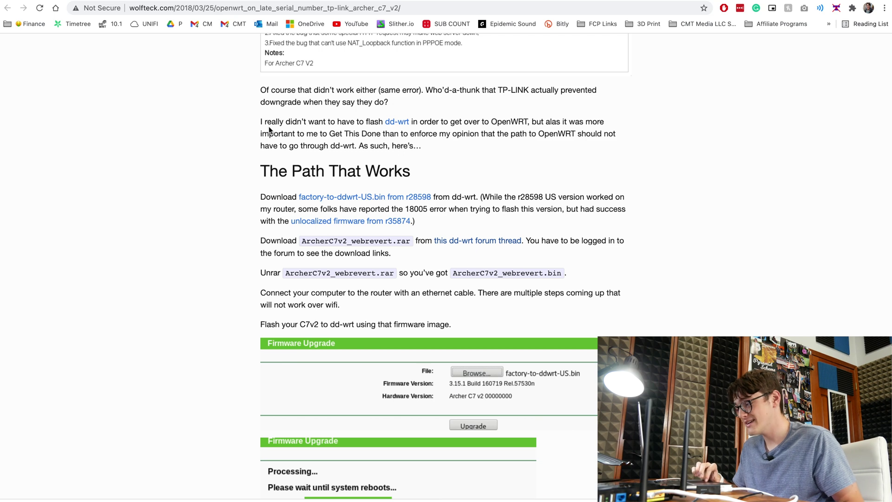
Download the r28598 factory-to-ddwrt-US.bin by opening its link in a new tab.
right_click(382, 199)
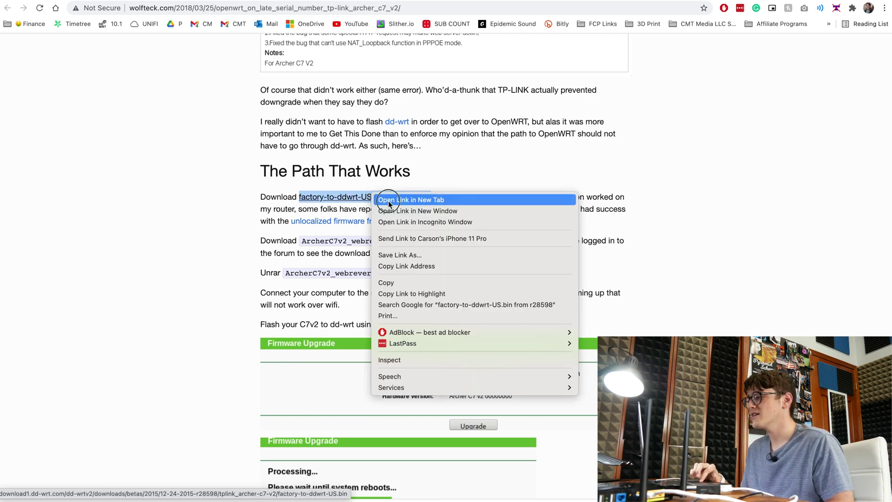
click(330, 277)
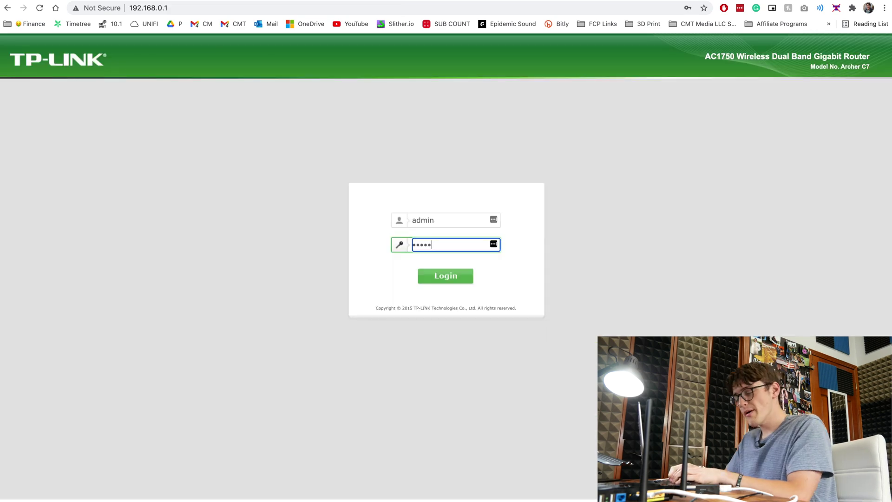
Log in and check the Status page showing firmware 3.15.1 Build 160719.
key(Return)
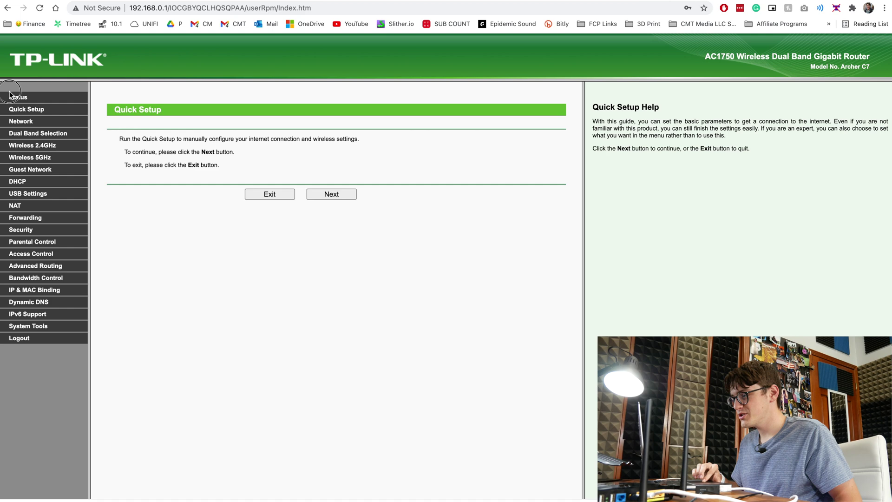
click(10, 93)
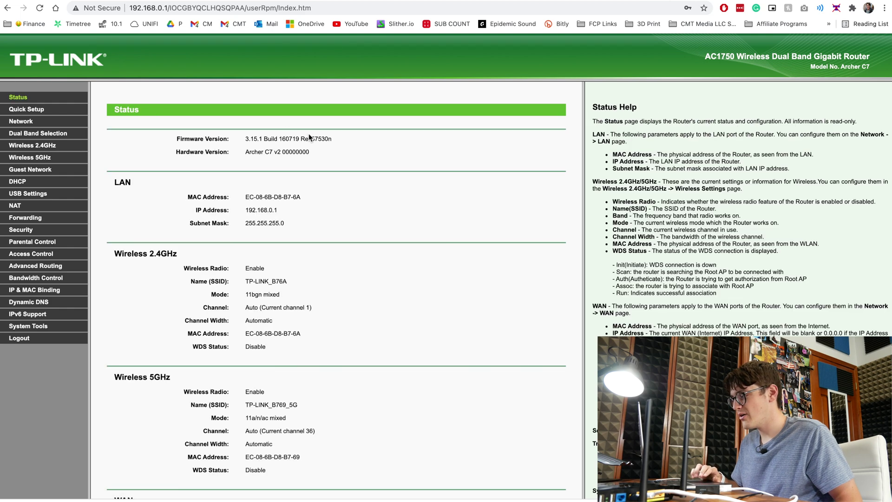
scroll(258, 144, up, 5)
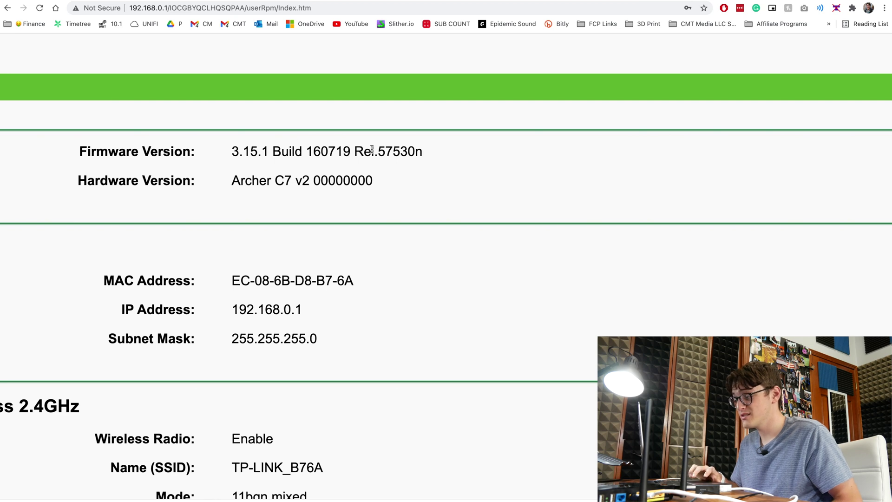
scroll(371, 149, down, 5)
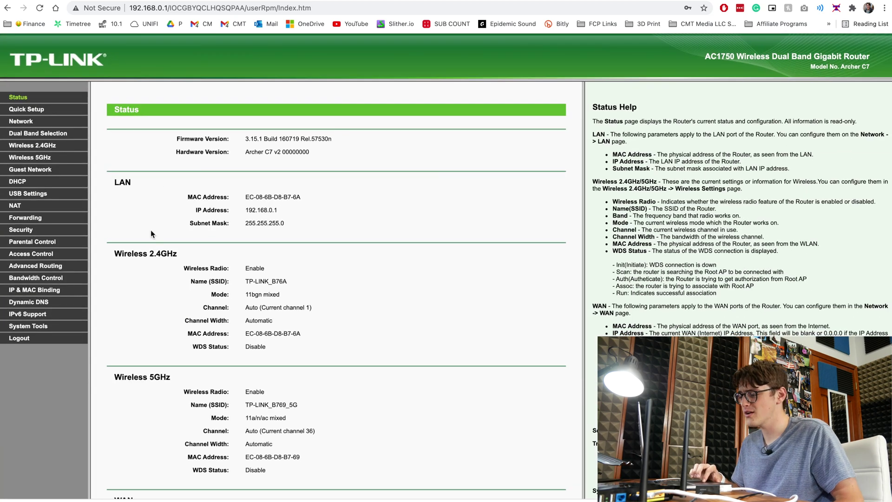
Choose factory-to-ddwrt-US.bin from Downloads on the Firmware Upgrade page and confirm flashing it.
click(37, 326)
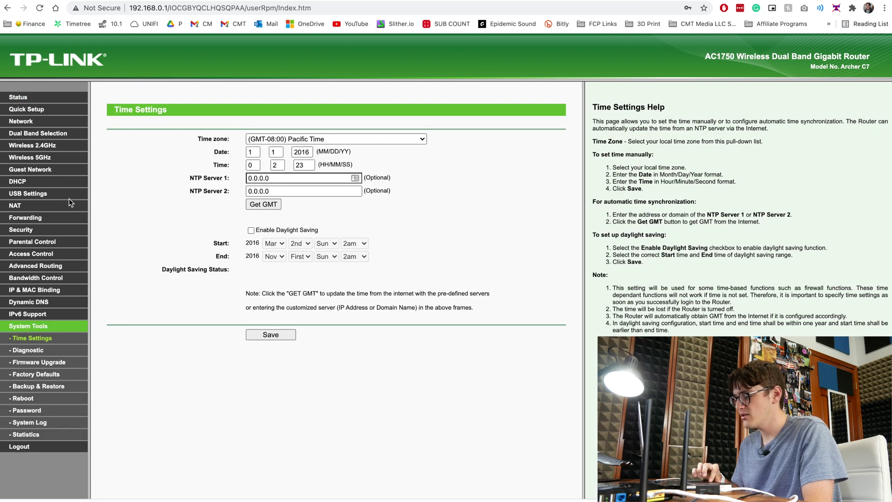
click(39, 362)
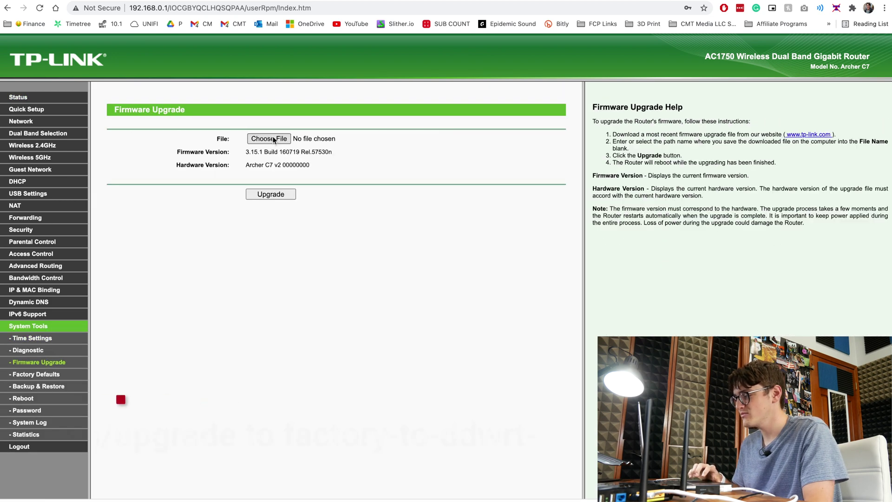
click(273, 139)
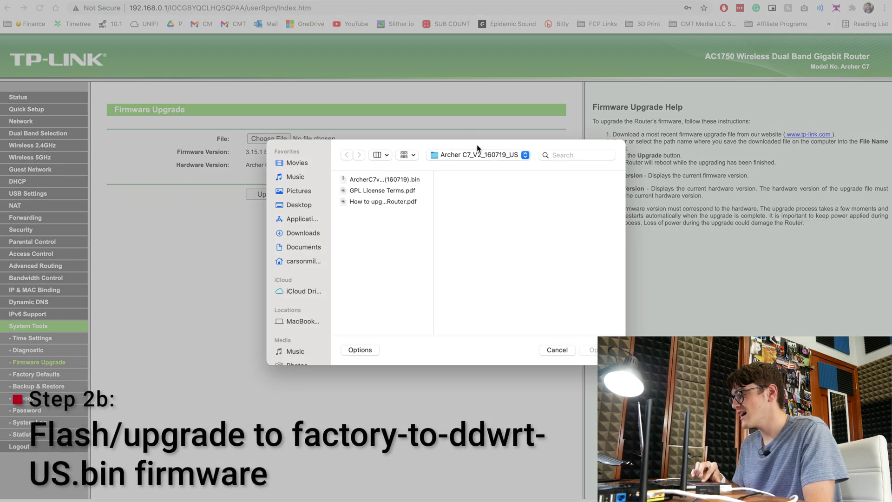
click(478, 154)
click(481, 169)
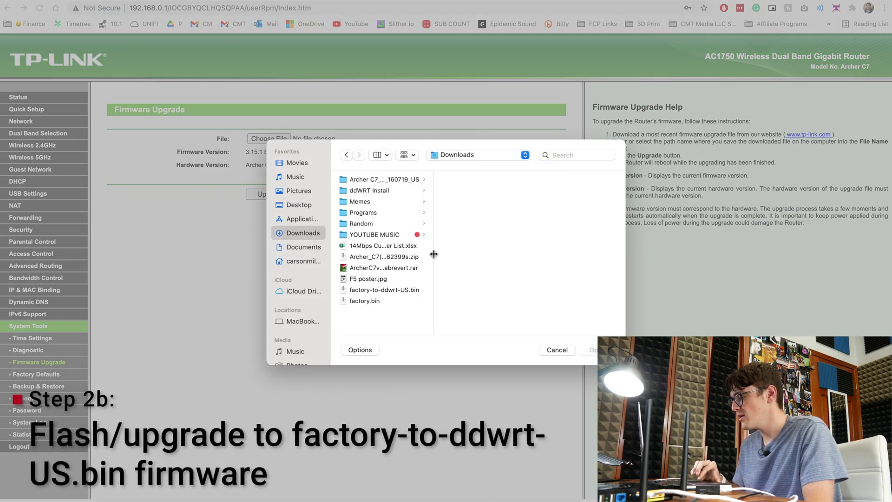
drag(434, 254, 556, 259)
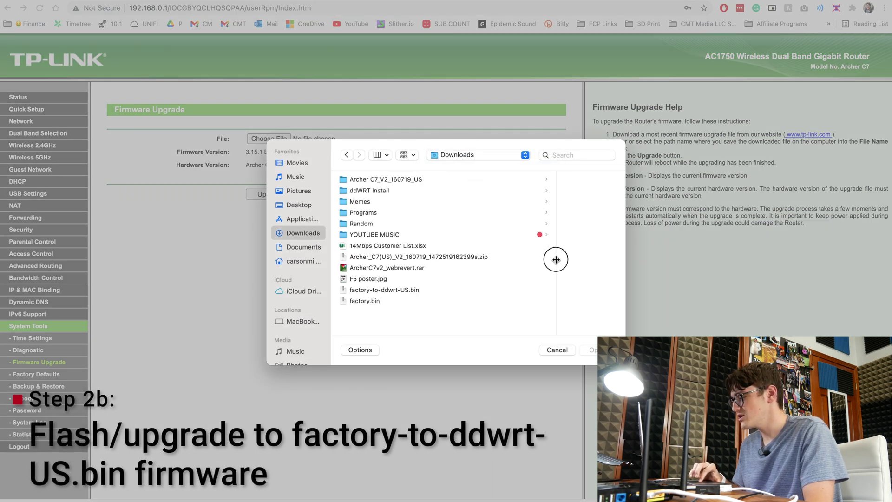
click(392, 291)
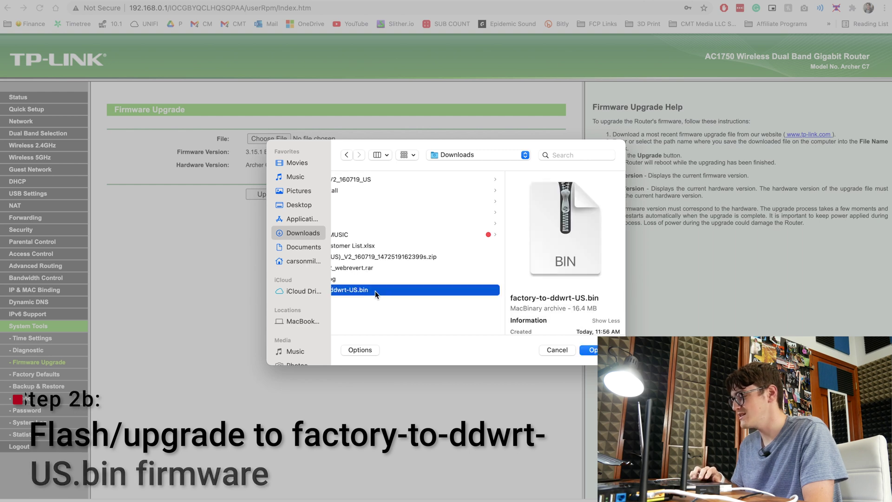
scroll(375, 291, left, 3)
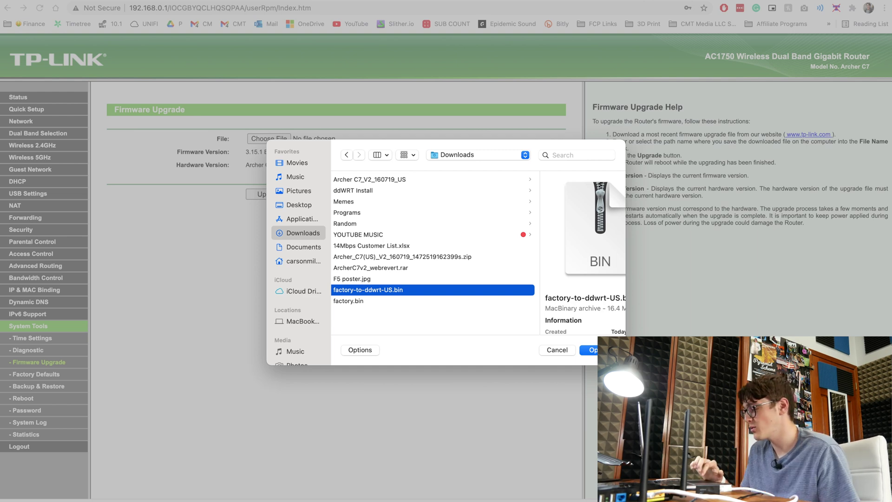
click(591, 350)
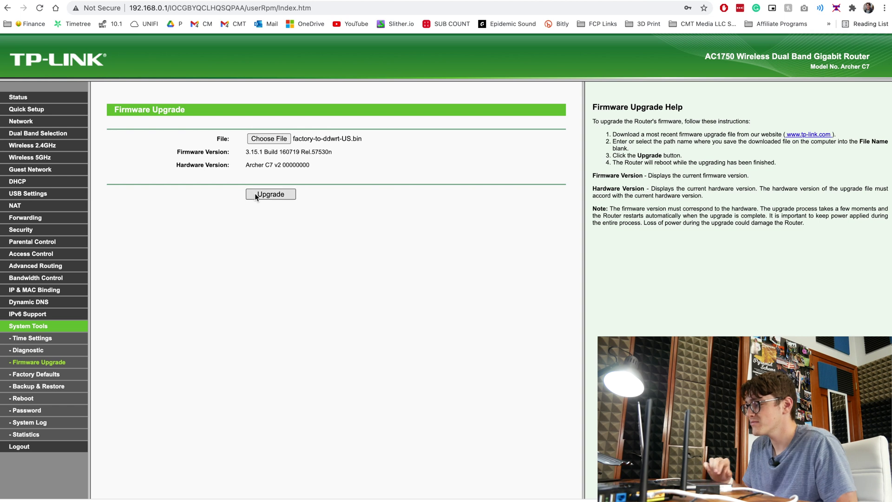
click(256, 195)
click(531, 58)
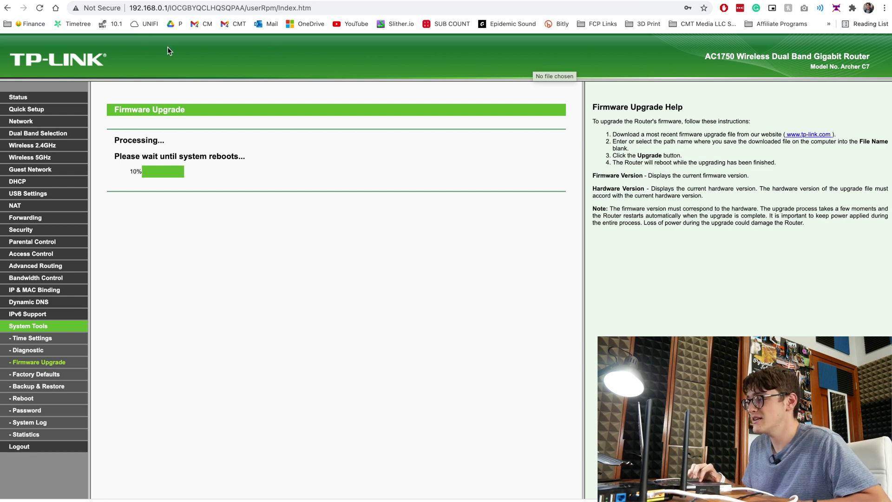
After the flash finishes, start entering the router's new address 10.0.0.1 in the address bar.
key(ctrl+Tab)
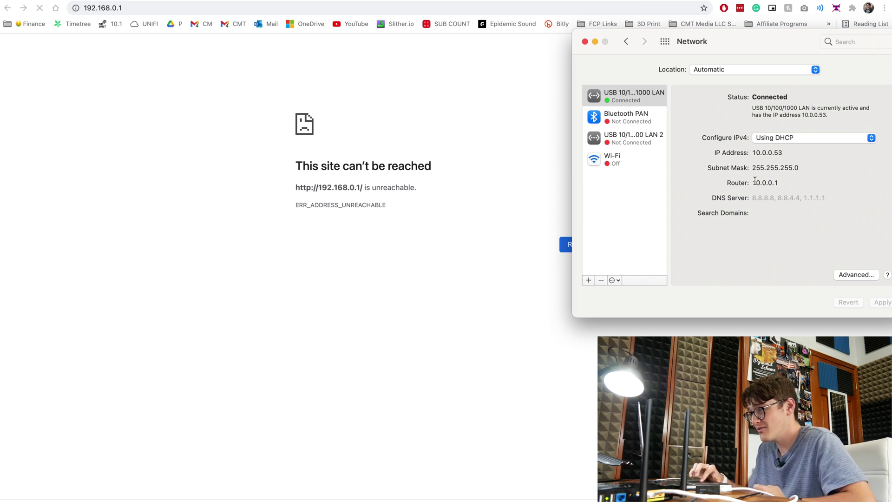
click(324, 7)
text(10.0.0.)
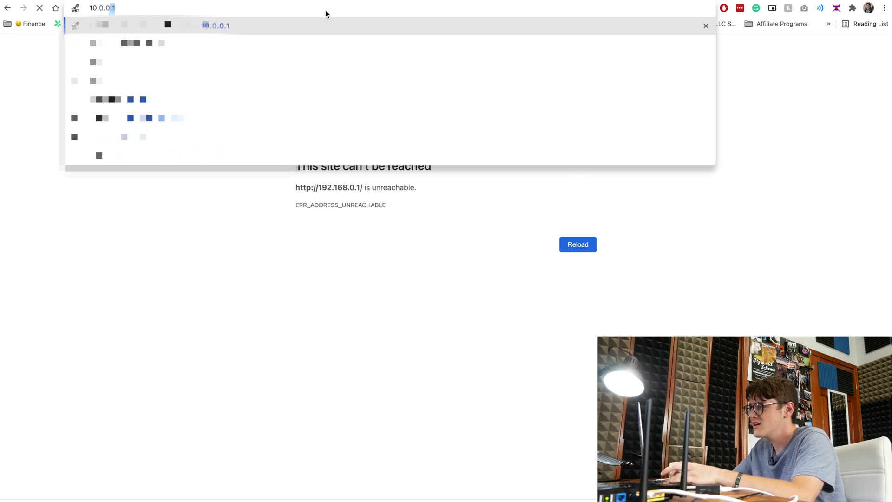
Load 10.0.0.1 past the certificate warning, dismiss LastPass, and open the DD-WRT Management page.
key(Return)
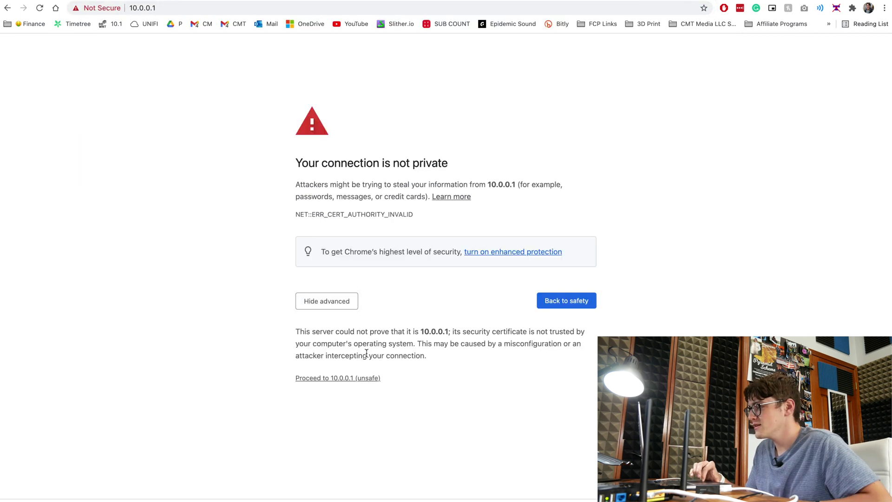
click(352, 377)
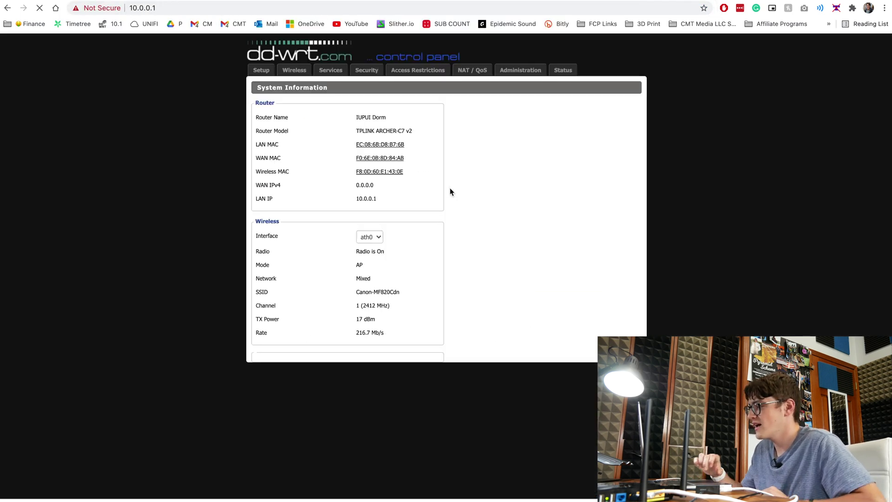
click(807, 111)
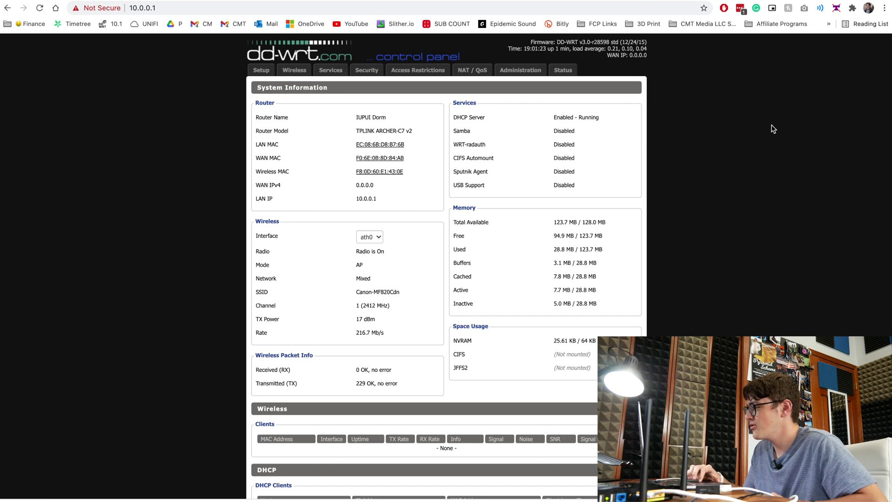
scroll(398, 170, down, 3)
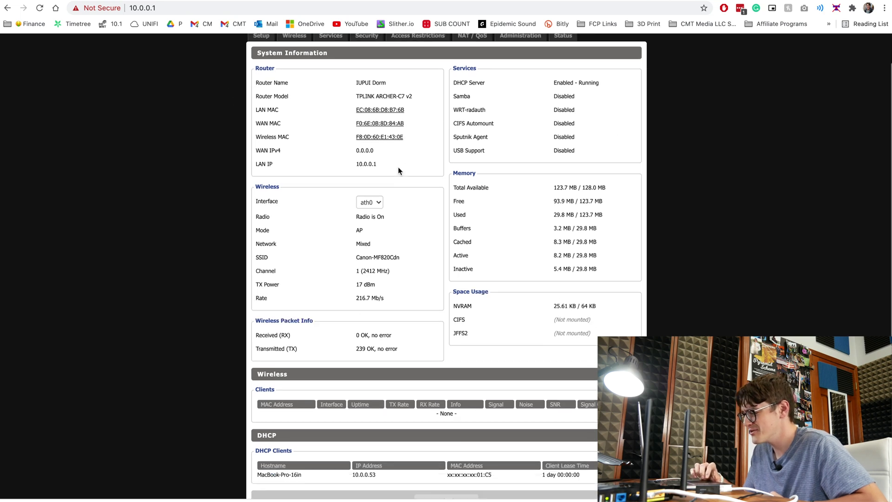
scroll(398, 170, up, 3)
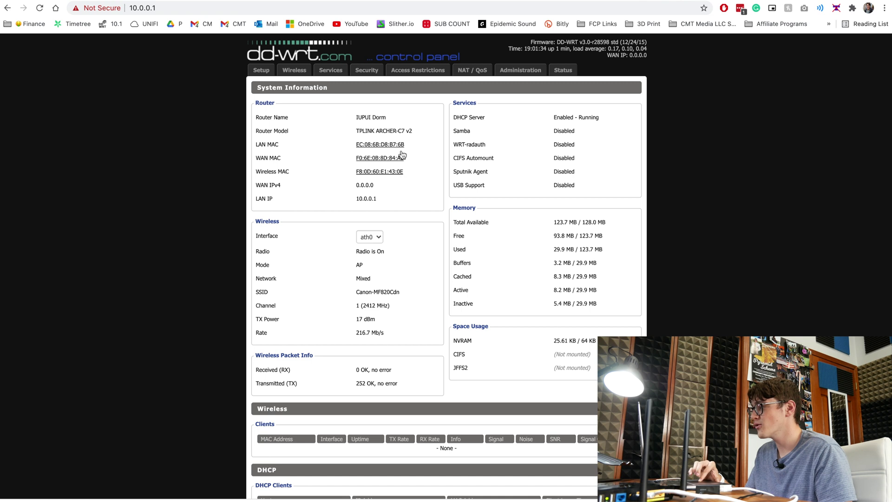
click(521, 70)
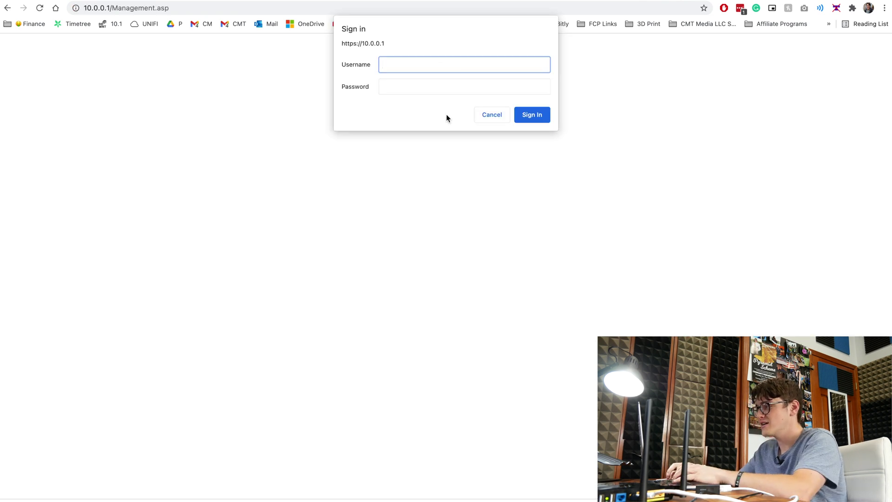
Sign in to DD-WRT router administration with the admin username and router password.
text(admin)
key(Tab)
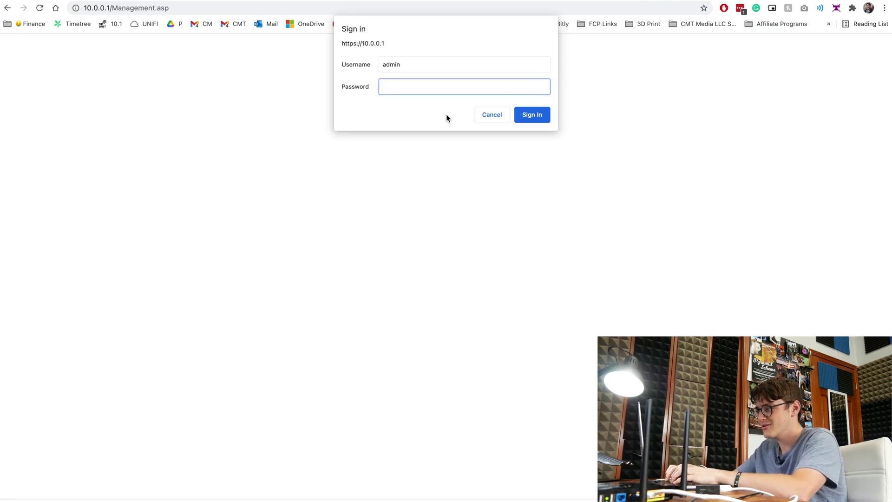
text(password)
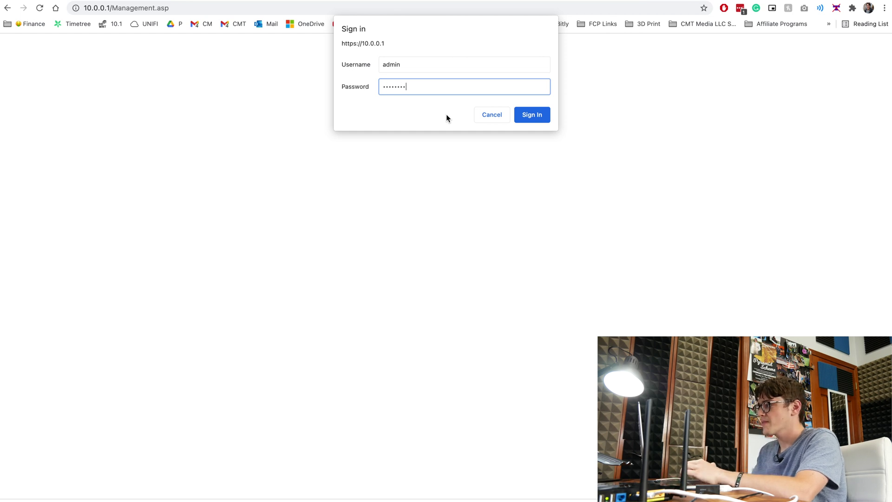
key(Return)
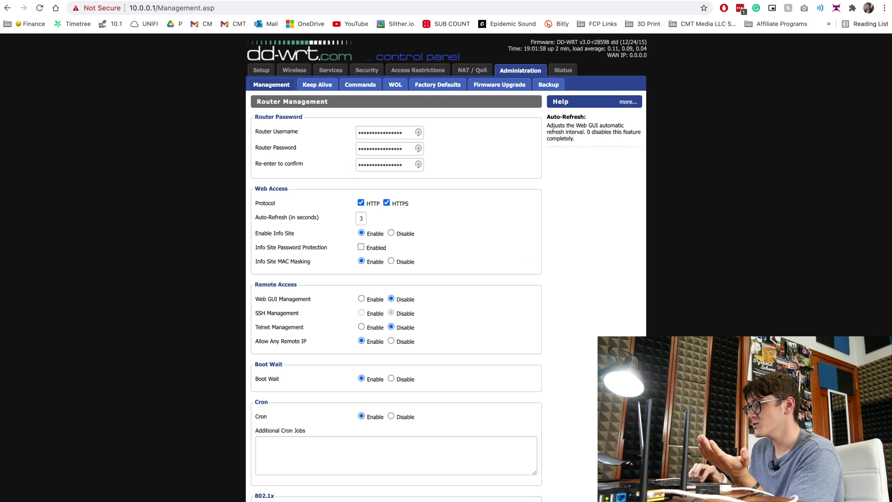
Look over the Setup and Administration pages, then return to the Wolfteck blog instructions.
click(258, 76)
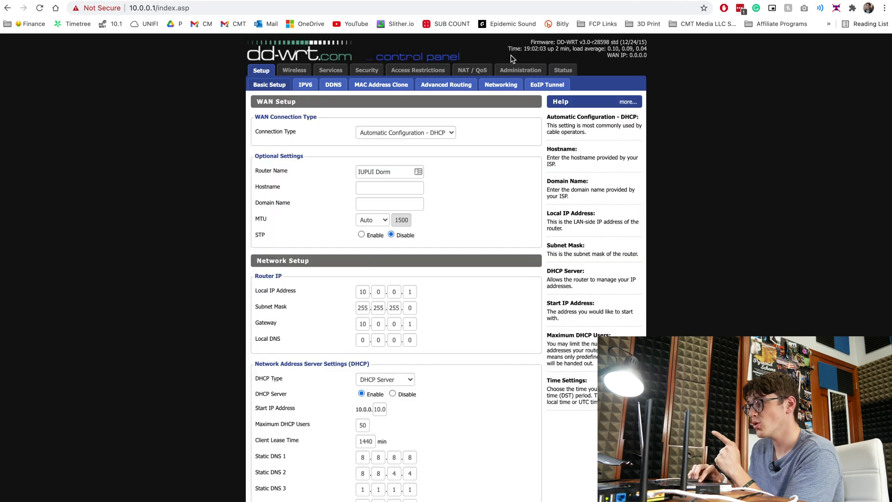
click(532, 74)
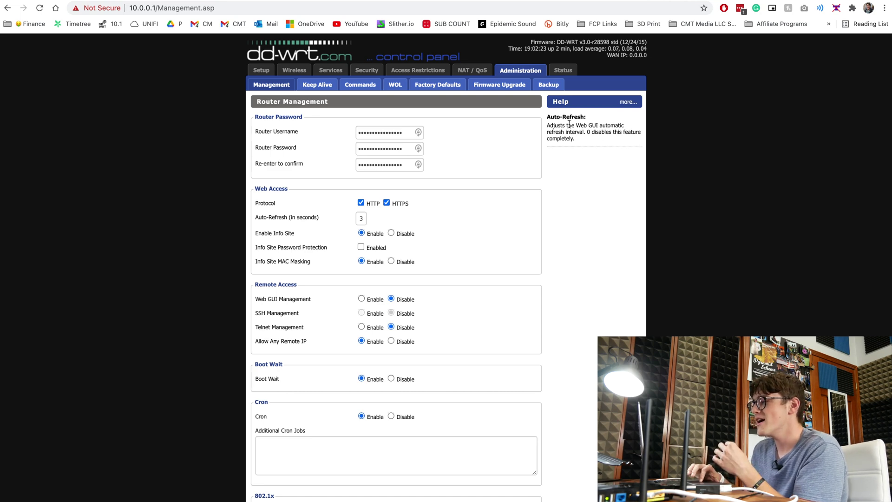
key(ctrl+Tab)
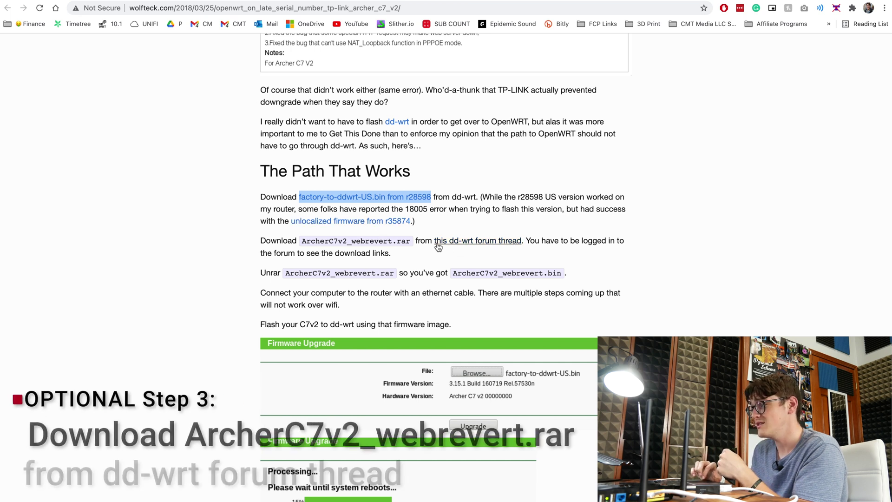
Open the DD-WRT forum revert thread and locate the ArcherC7v2_webrevert.rar post.
key(super+f)
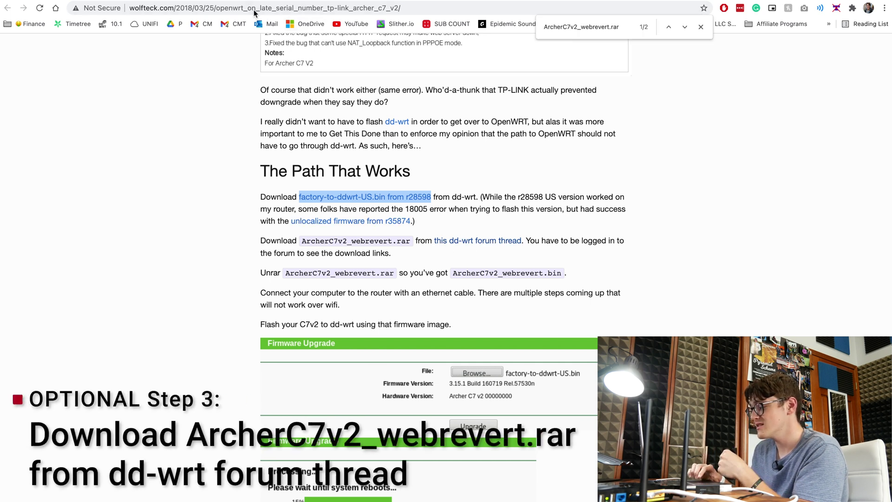
click(453, 240)
scroll(406, 347, down, 6)
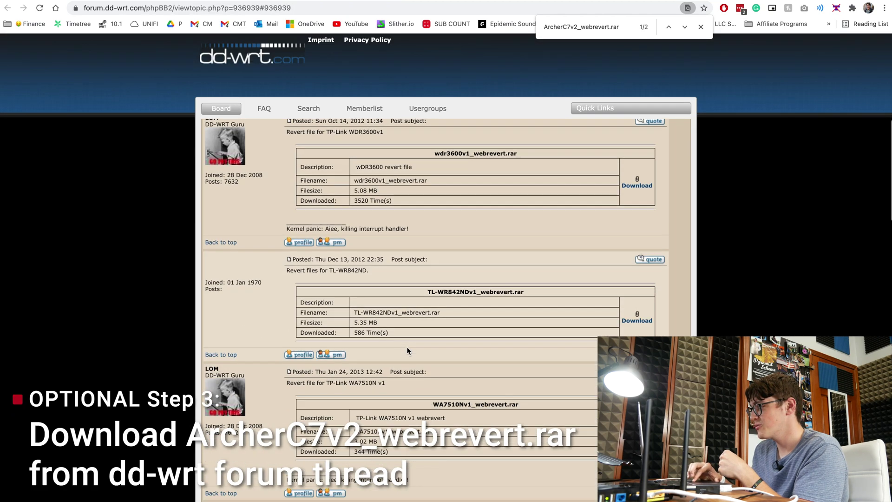
key(Return)
text(\)
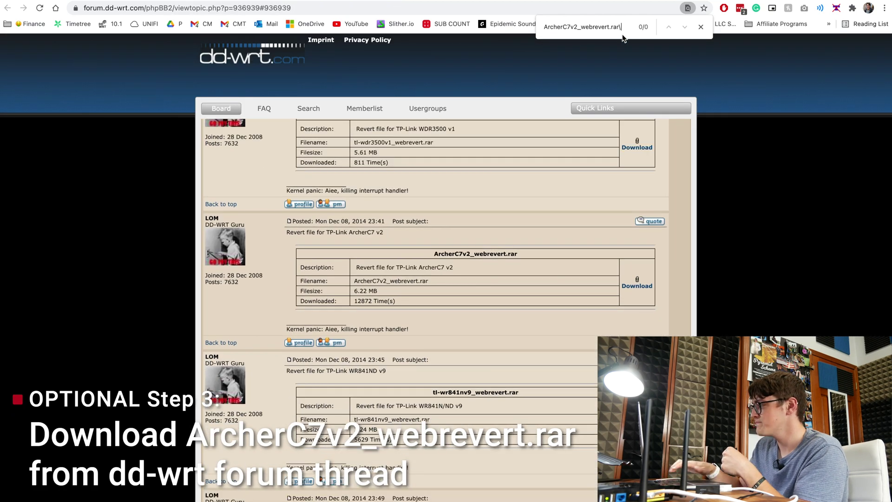
key(BackSpace)
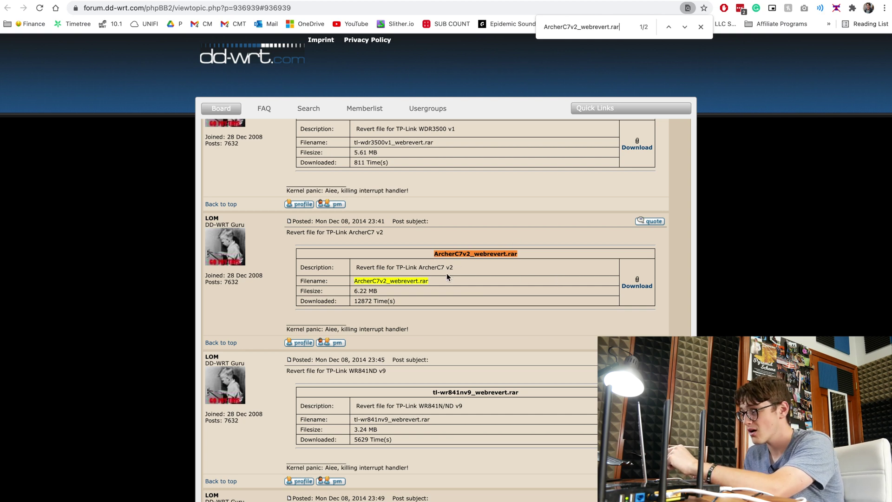
Extract the downloaded ArcherC7v2_webrevert.rar into ArcherC7v2_webrevert.bin in Downloads.
key(super+Tab)
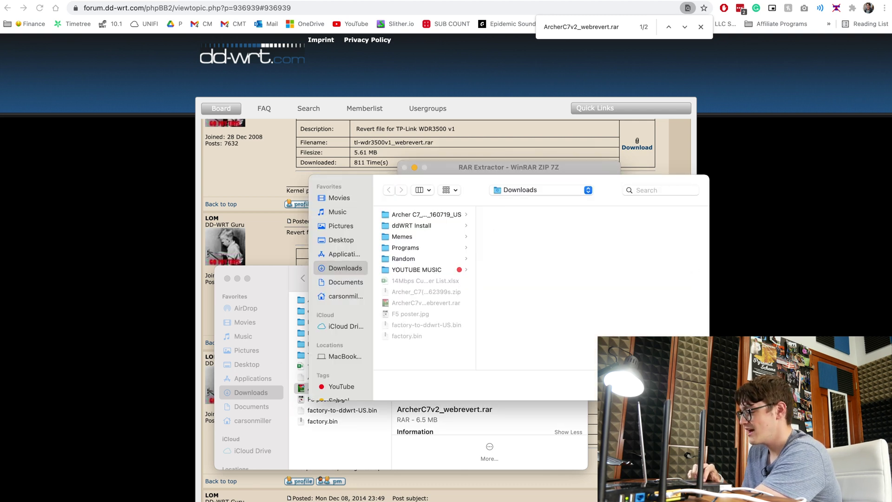
key(Return)
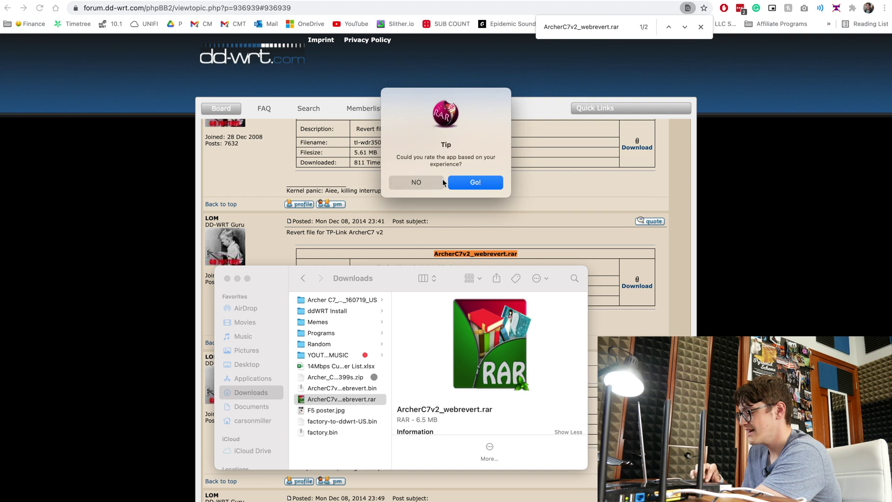
click(441, 182)
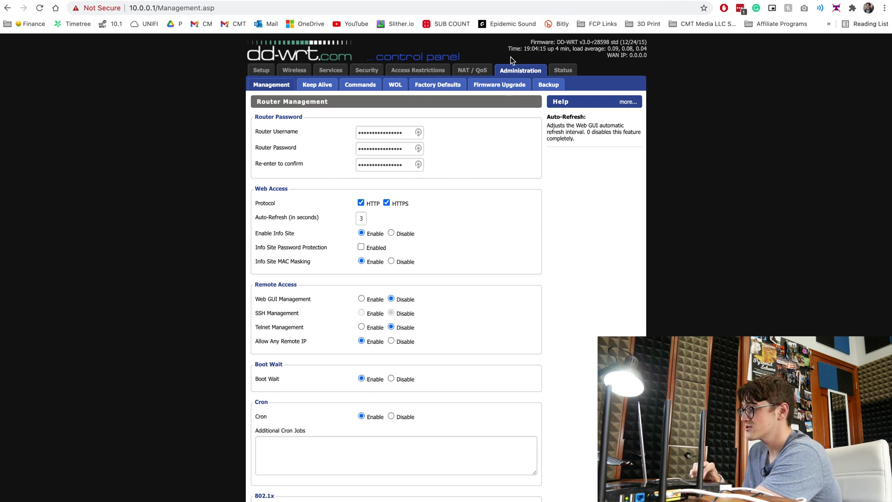
On DD-WRT's Firmware Upgrade page select ArcherC7v2_webrevert.bin, then check the Archer C7 Router Database entry.
click(496, 87)
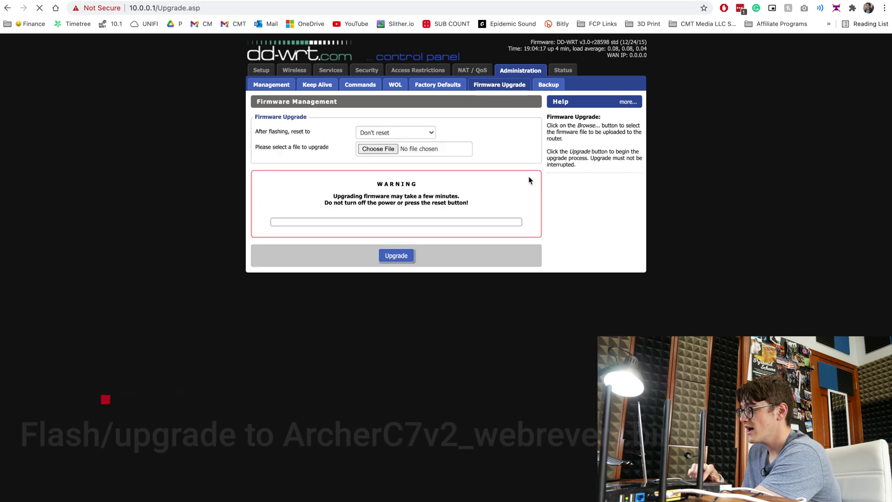
click(378, 148)
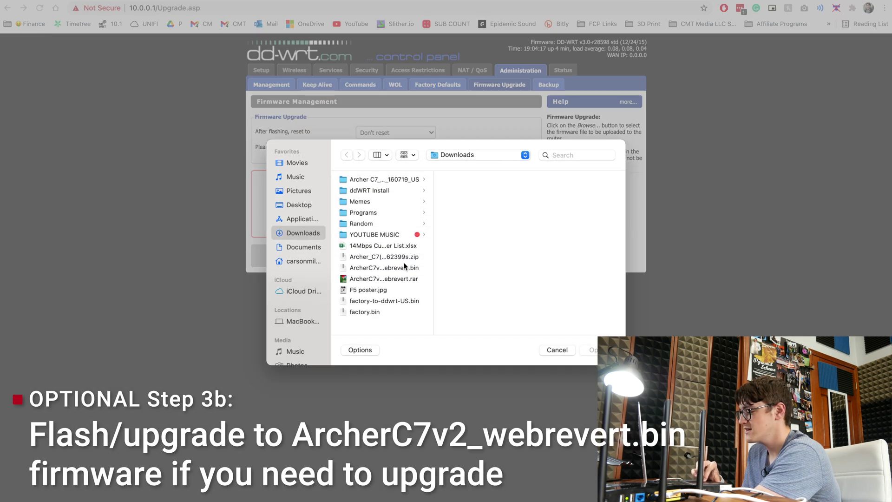
click(404, 267)
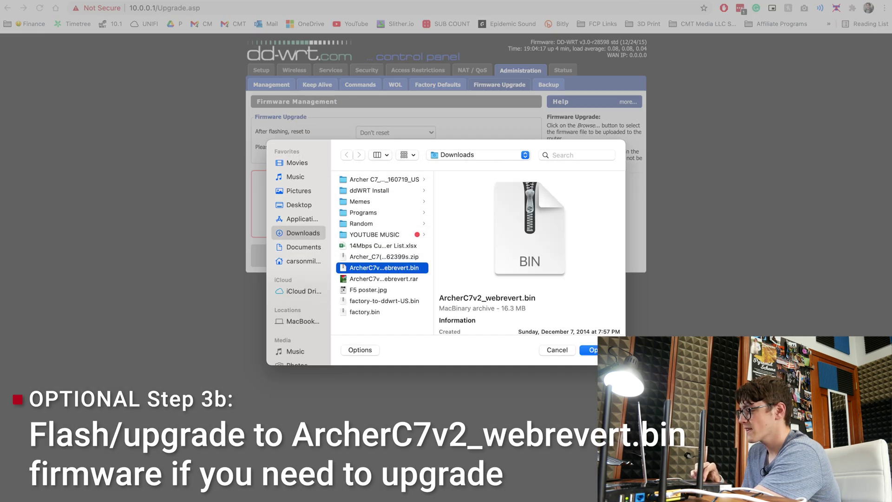
click(590, 350)
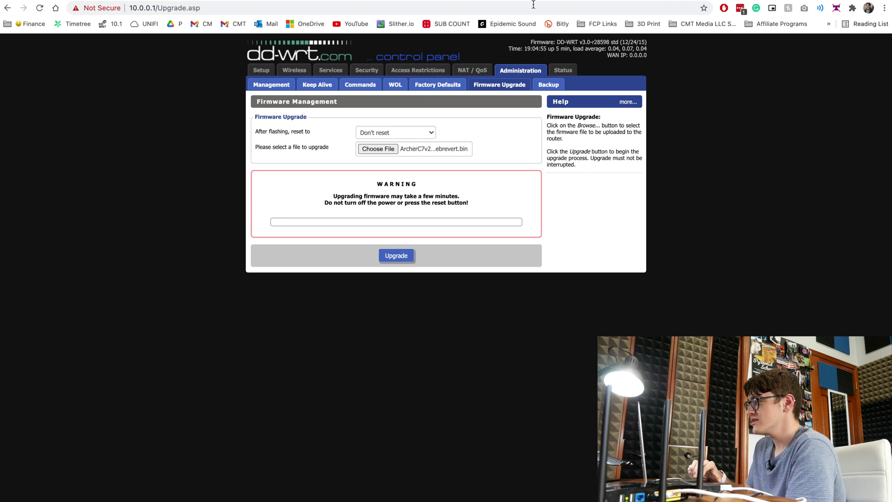
click(565, 1)
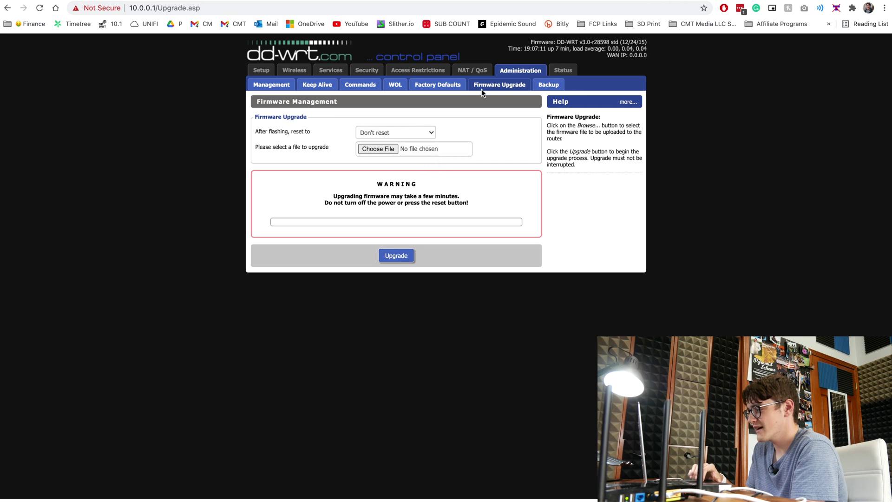
Flash tplink_archer-c7-v2.bin with 'Don't reset' kept, checking the database entry during the countdown.
click(377, 155)
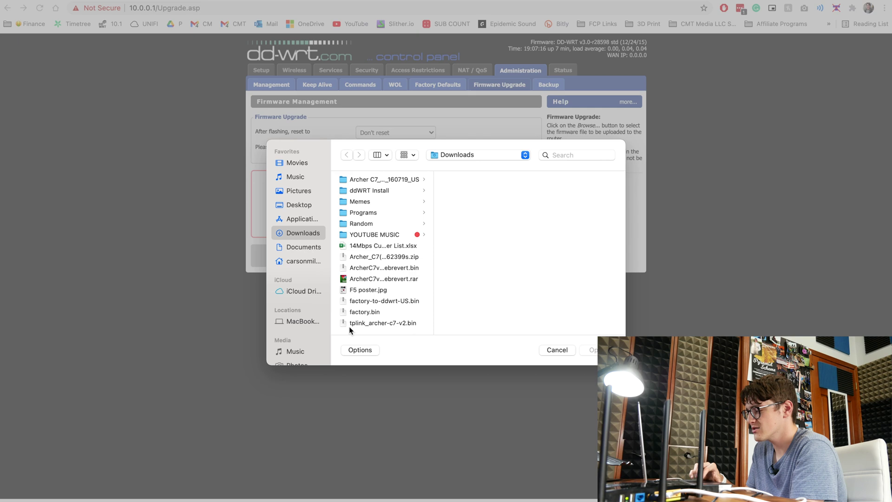
click(403, 325)
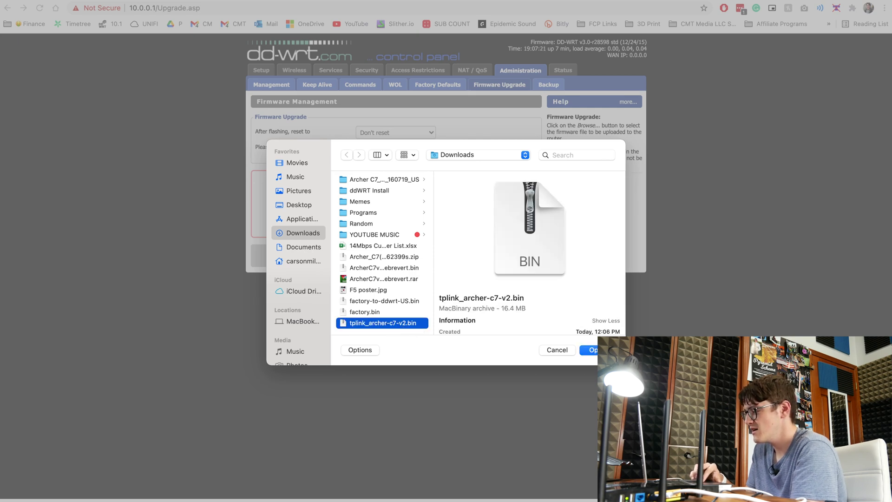
key(Return)
click(397, 256)
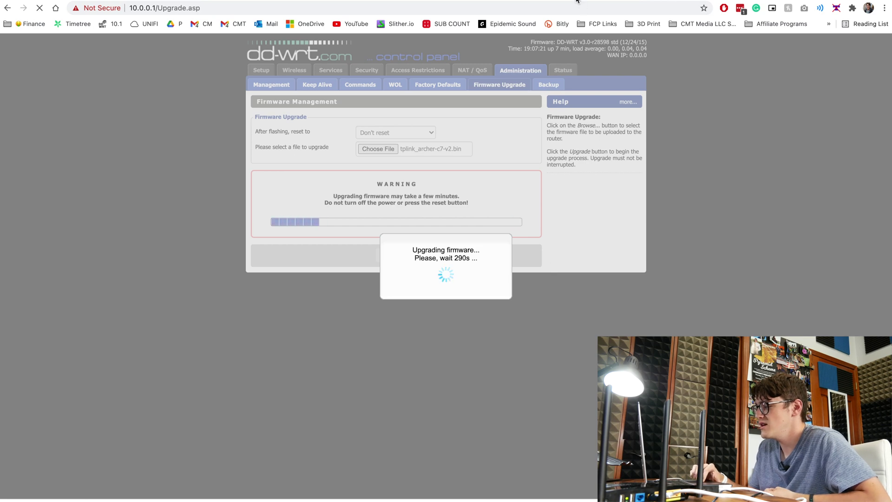
key(ctrl+Tab)
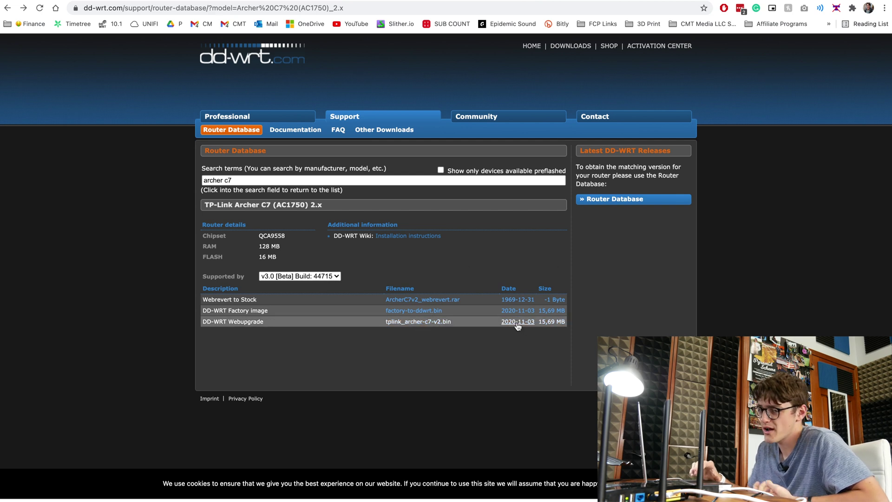
key(ctrl+shift+Tab)
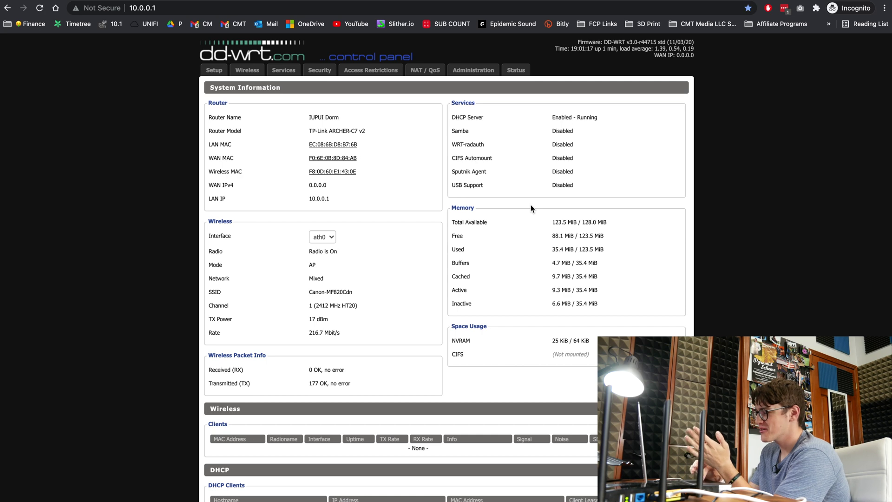
Review the Status page for build r44715 (11/03/20) and retained settings, then view wireless settings.
scroll(417, 227, down, 3)
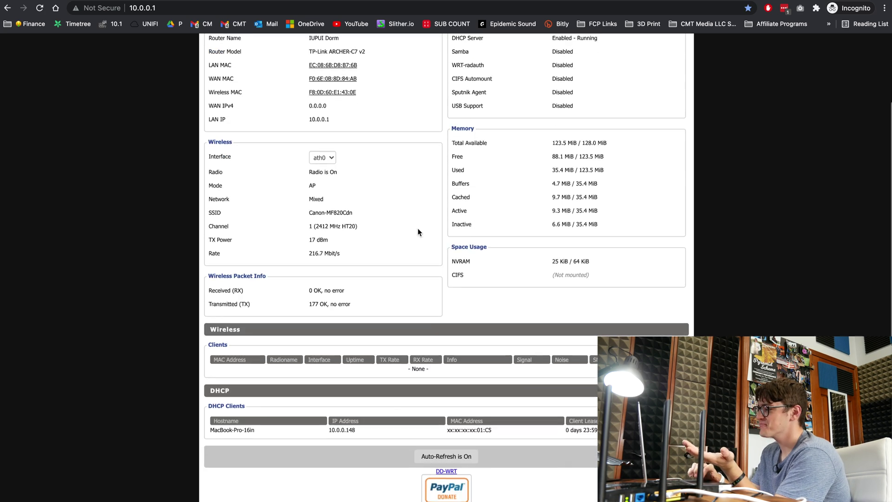
scroll(310, 92, down, 1)
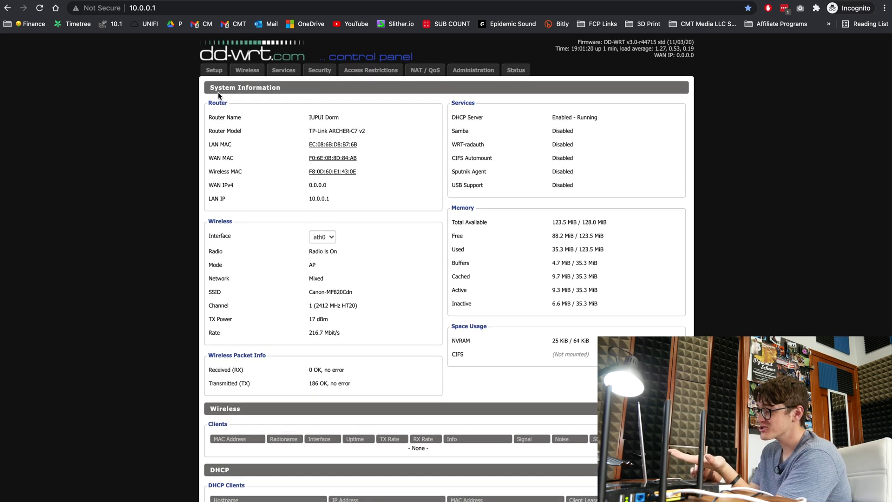
scroll(319, 219, down, 2)
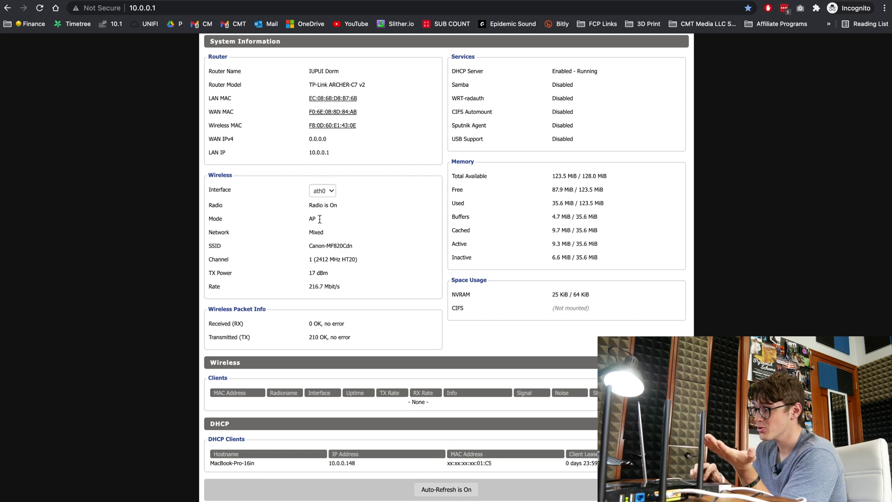
scroll(320, 219, up, 2)
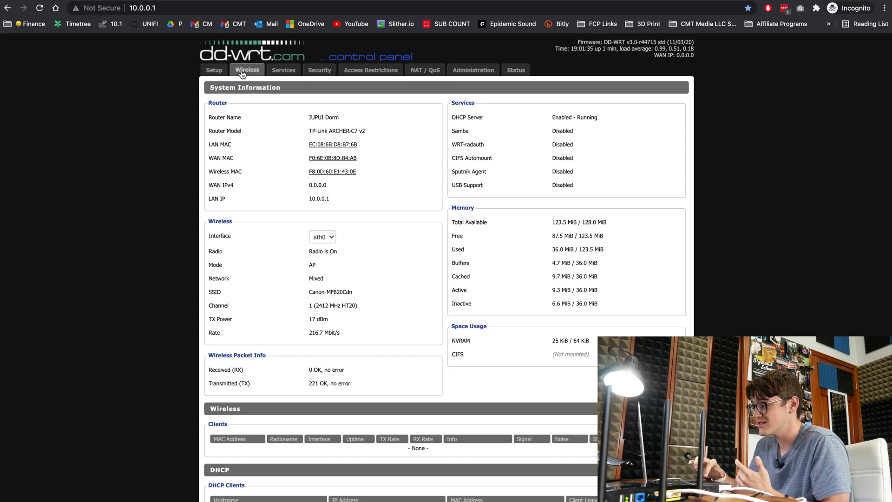
click(242, 73)
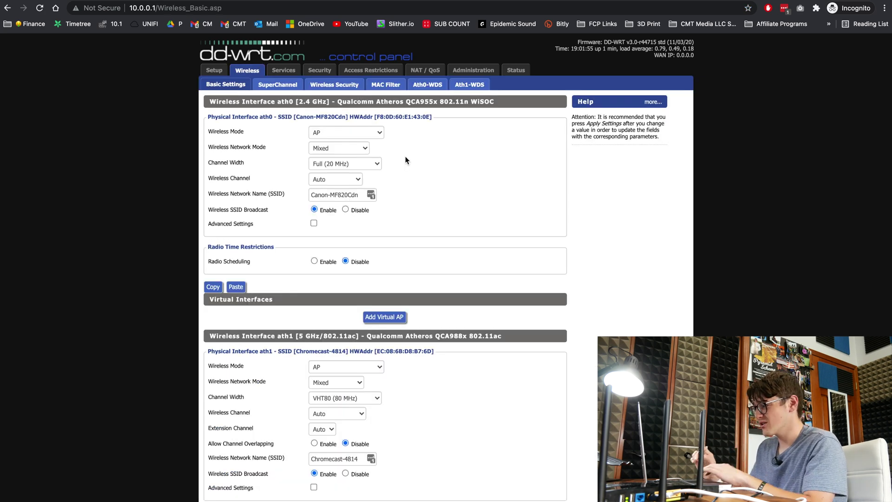